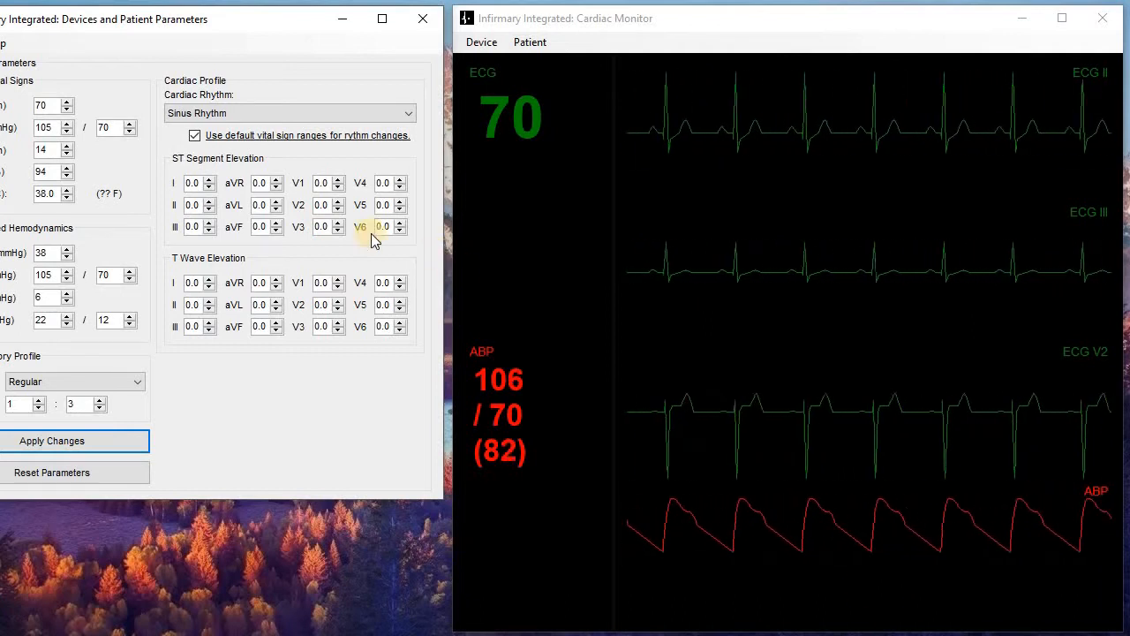
Apply the cardiac rhythm Sinus Rhythm with Bigeminy to the patient, followed by Sinus Rhythm with PVCs (Multifocal)
{"action": "left_click", "coordinate": [223, 114]}
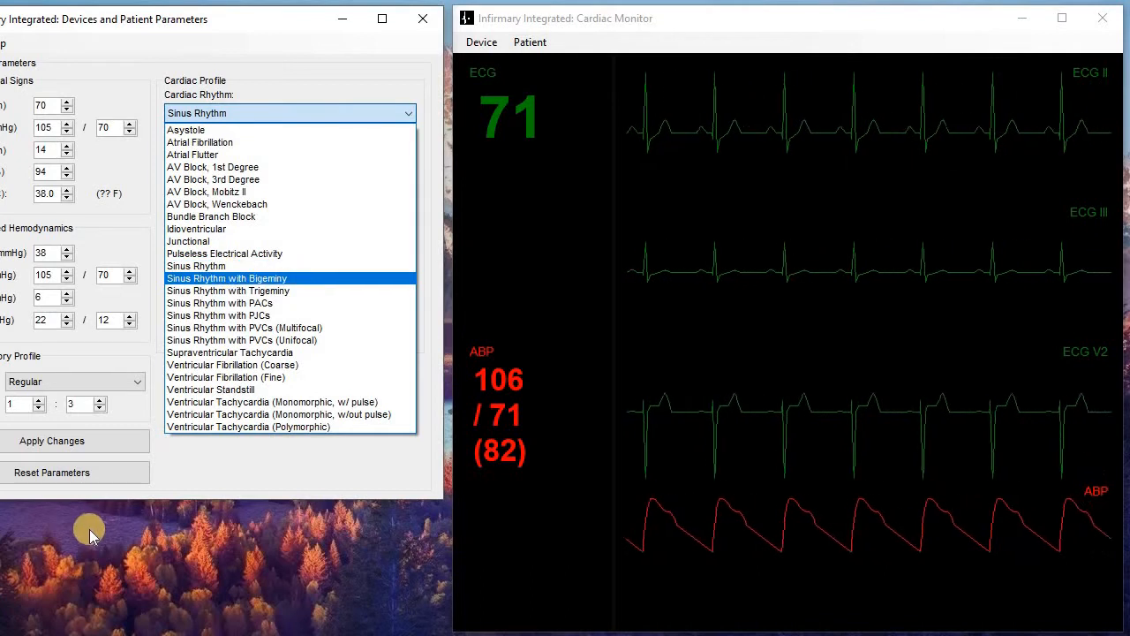
{"action": "left_click", "coordinate": [226, 278]}
{"action": "left_click", "coordinate": [40, 441]}
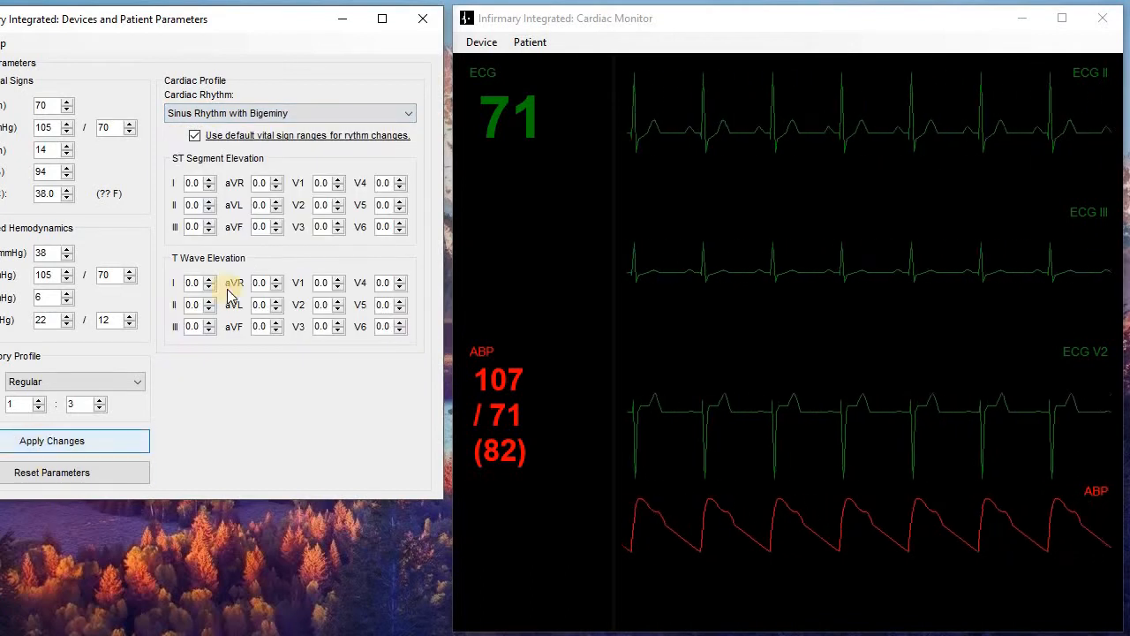
{"action": "left_click", "coordinate": [253, 115]}
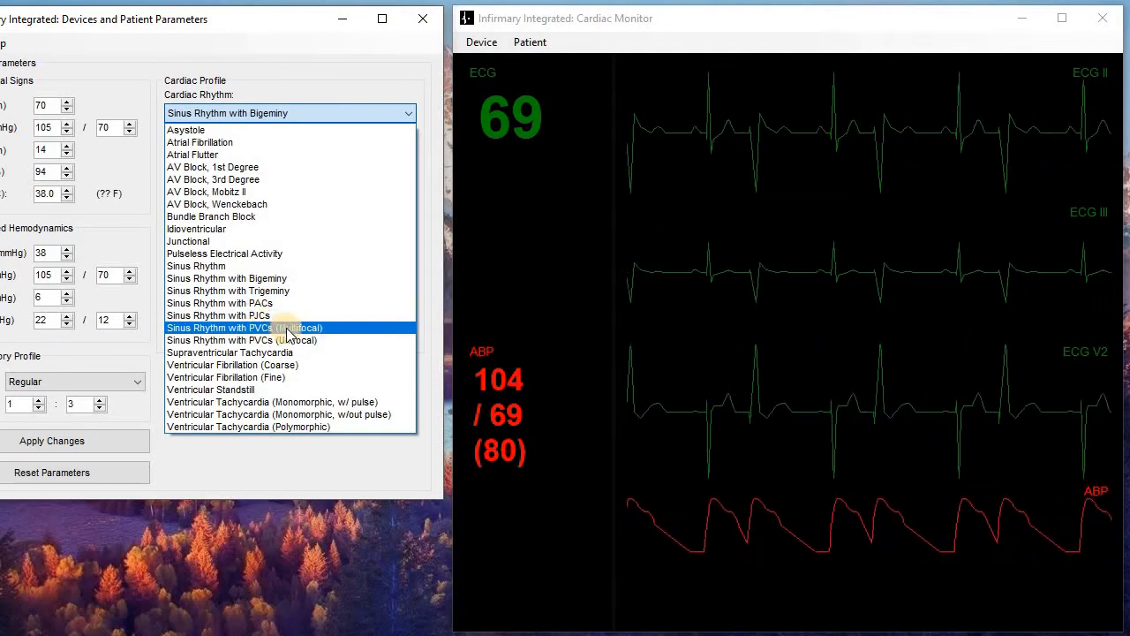
{"action": "left_click", "coordinate": [315, 327]}
{"action": "left_click", "coordinate": [63, 446]}
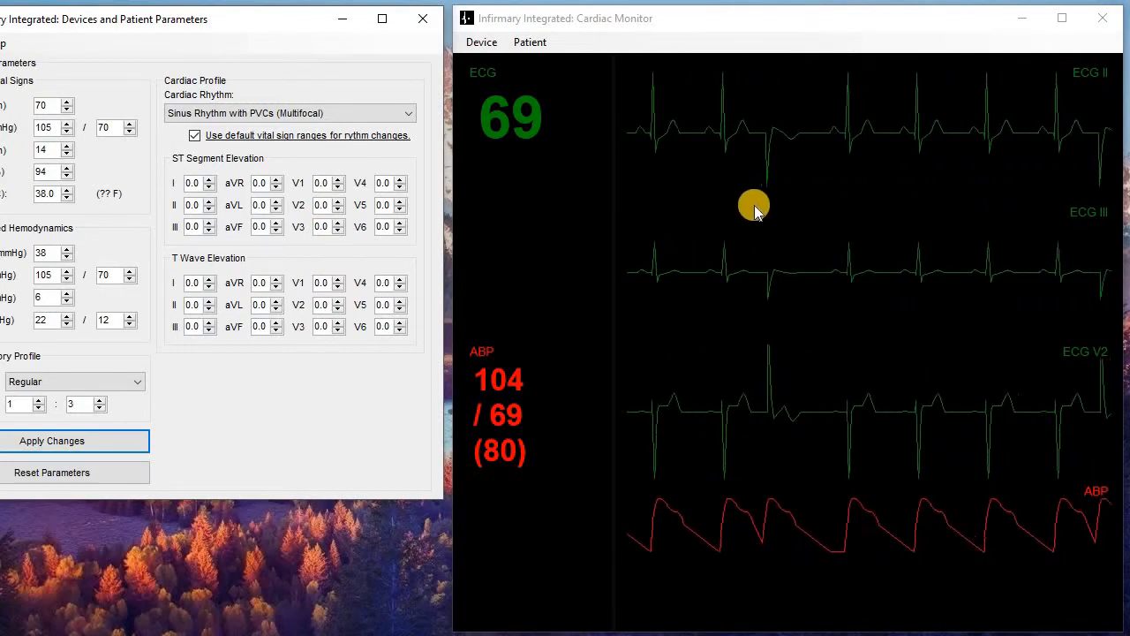
Apply the Supraventricular Tachycardia rhythm, and raise the heart rate to 200 and apply it
{"action": "left_click", "coordinate": [295, 114]}
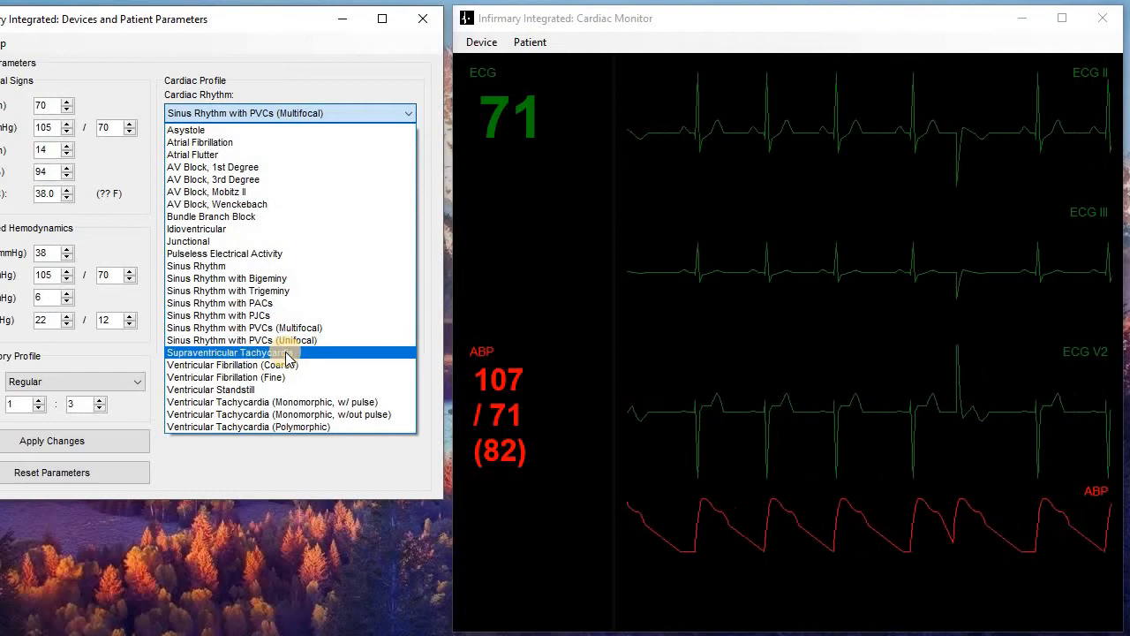
{"action": "left_click", "coordinate": [88, 439]}
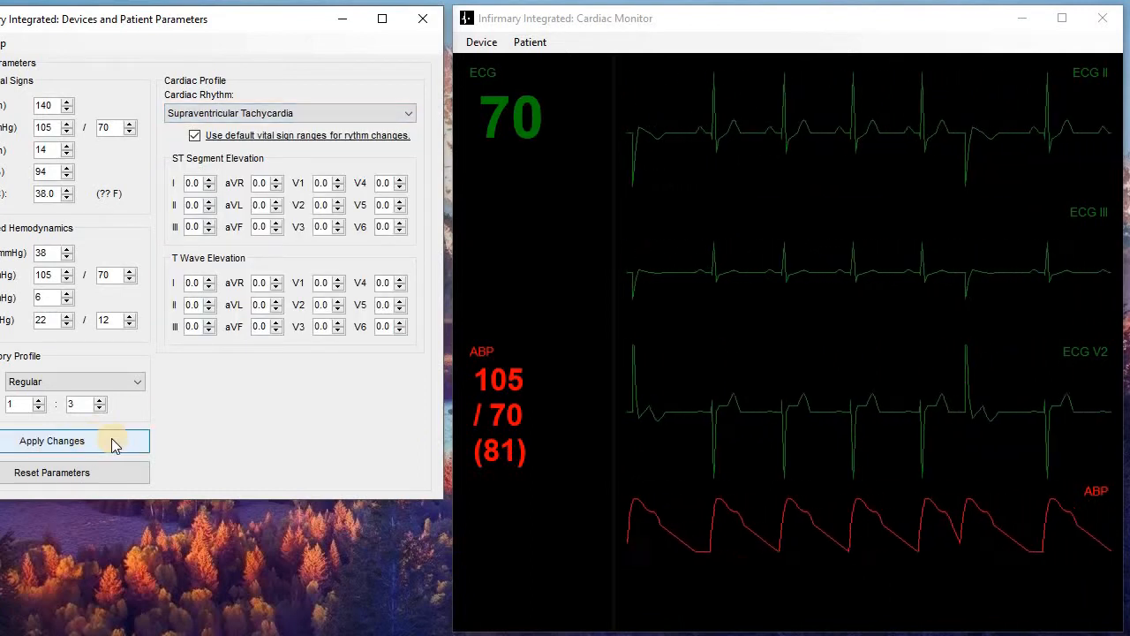
{"action": "left_click", "coordinate": [113, 443]}
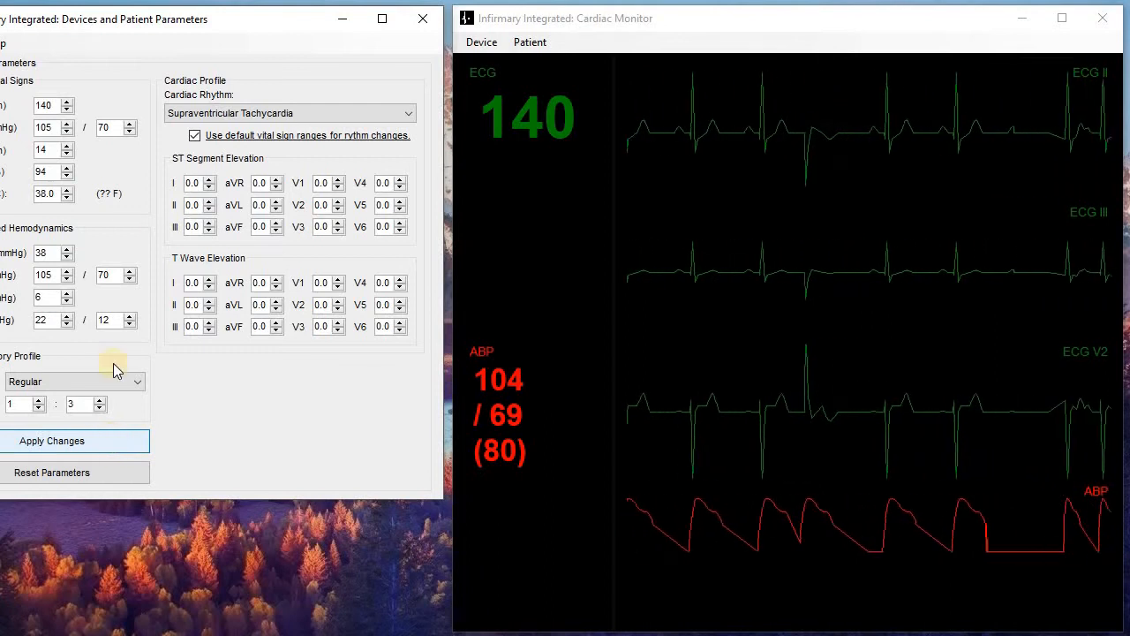
{"action": "left_click_drag", "start_coordinate": [67, 105], "coordinate": [68, 106]}
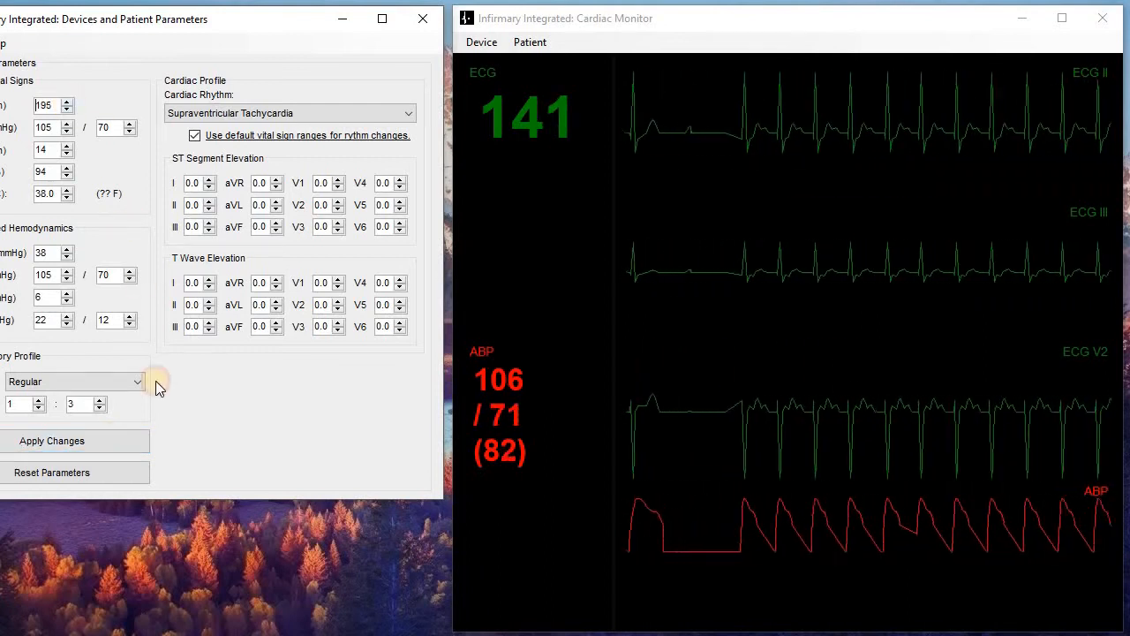
{"action": "left_click", "coordinate": [93, 440]}
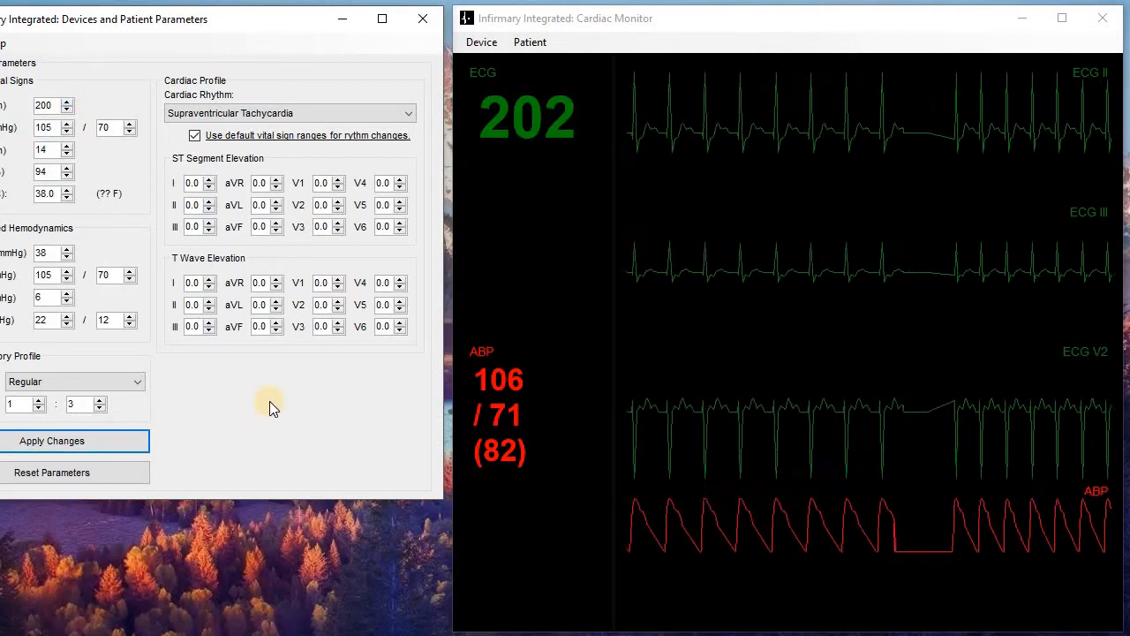
Apply the Atrial Fibrillation rhythm, and lower the heart rate to 80 and apply it
{"action": "left_click", "coordinate": [283, 114]}
{"action": "key", "text": "Return"}
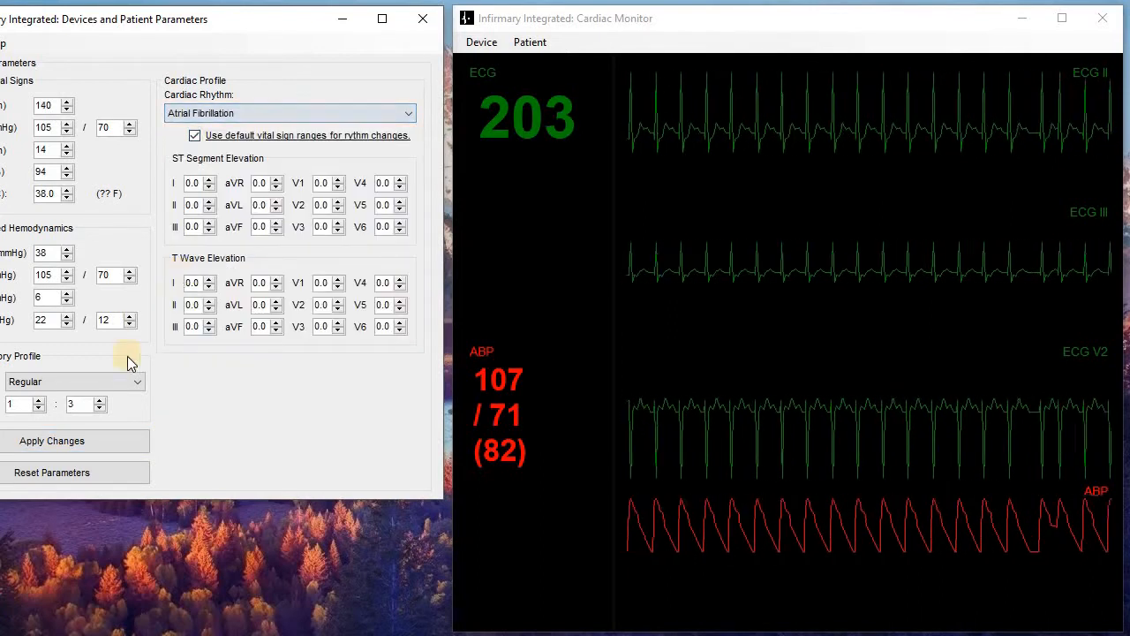
{"action": "left_click", "coordinate": [57, 442]}
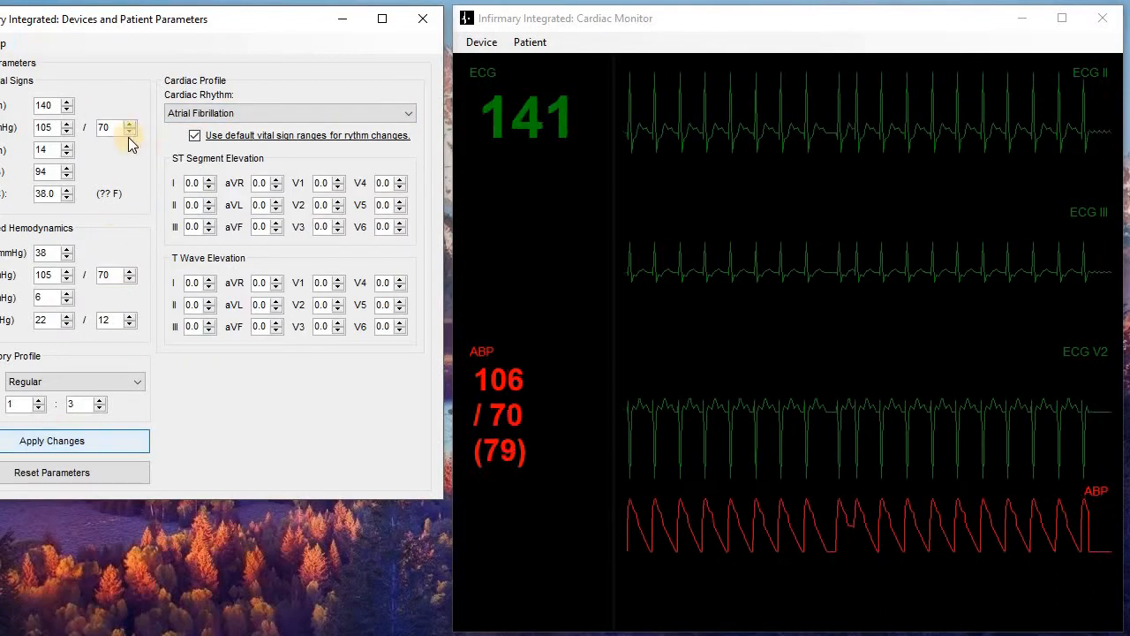
{"action": "left_click", "coordinate": [67, 109]}
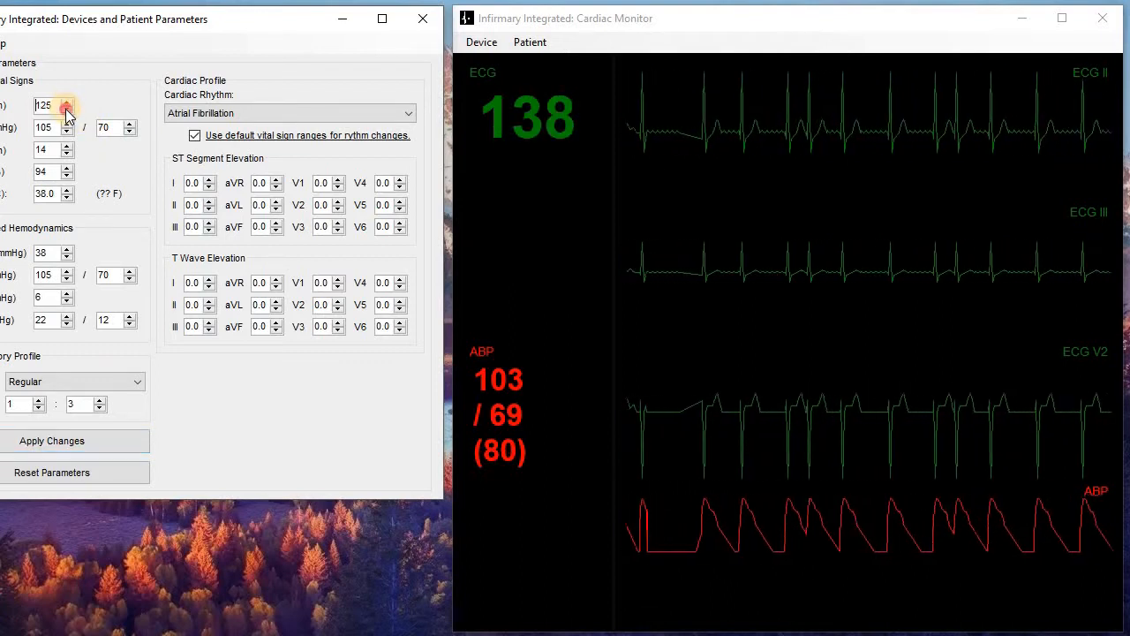
{"action": "left_click", "coordinate": [67, 109]}
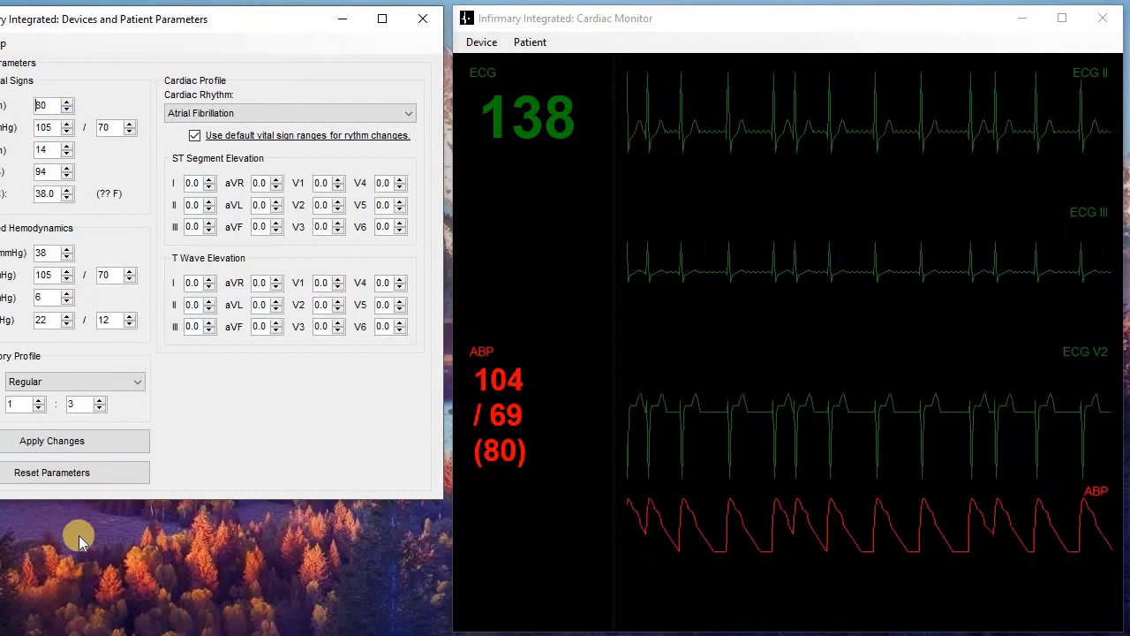
{"action": "left_click", "coordinate": [54, 444]}
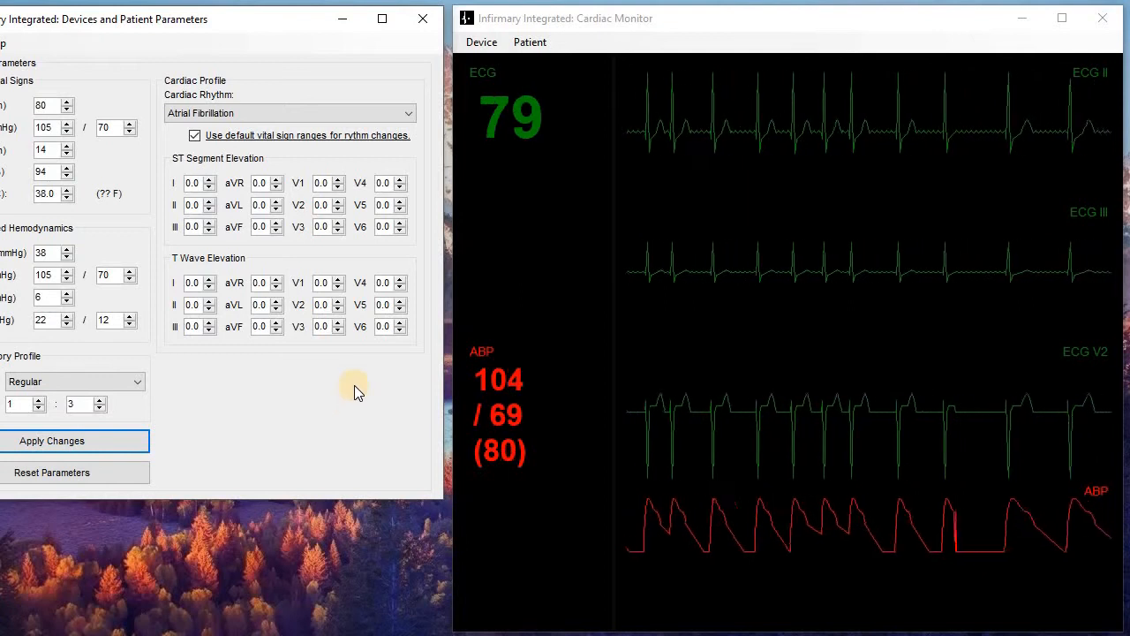
Change the patient's cardiac rhythm to Atrial Flutter and apply it to the monitor
{"action": "left_click", "coordinate": [232, 114]}
{"action": "left_click", "coordinate": [233, 157]}
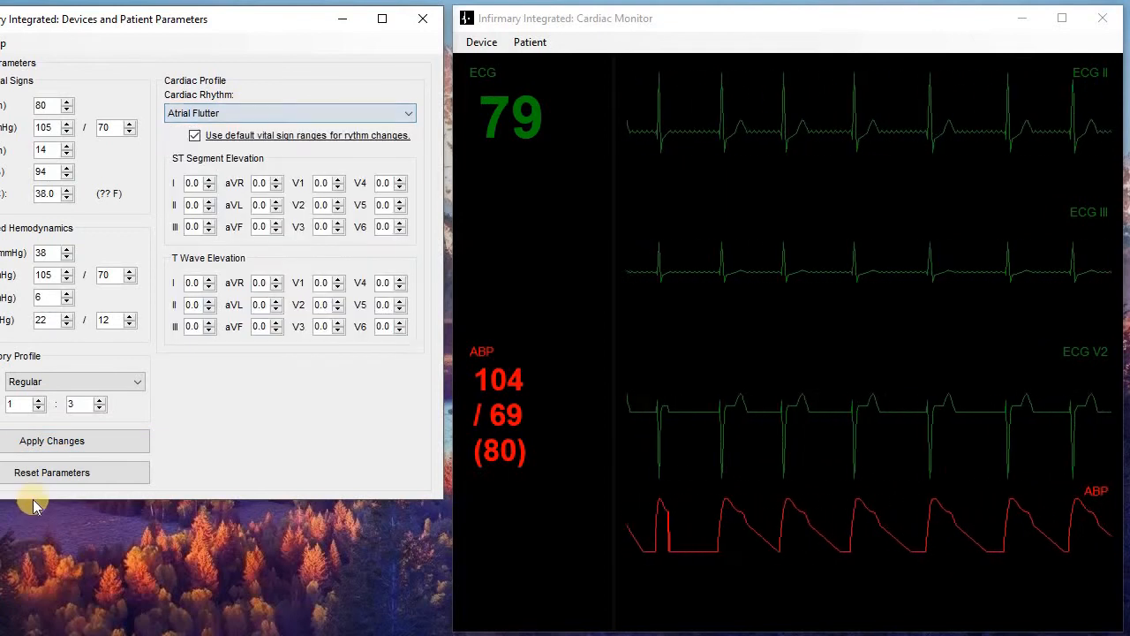
{"action": "left_click", "coordinate": [31, 440]}
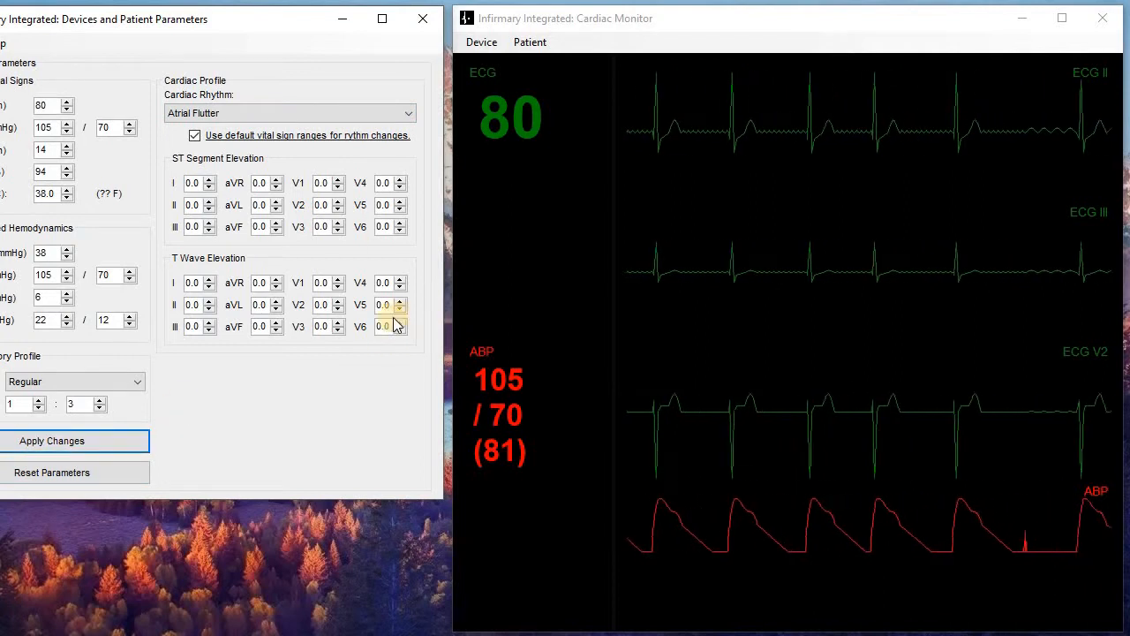
Apply the Junctional rhythm, and lower the heart rate to 50 and apply it
{"action": "left_click", "coordinate": [287, 115]}
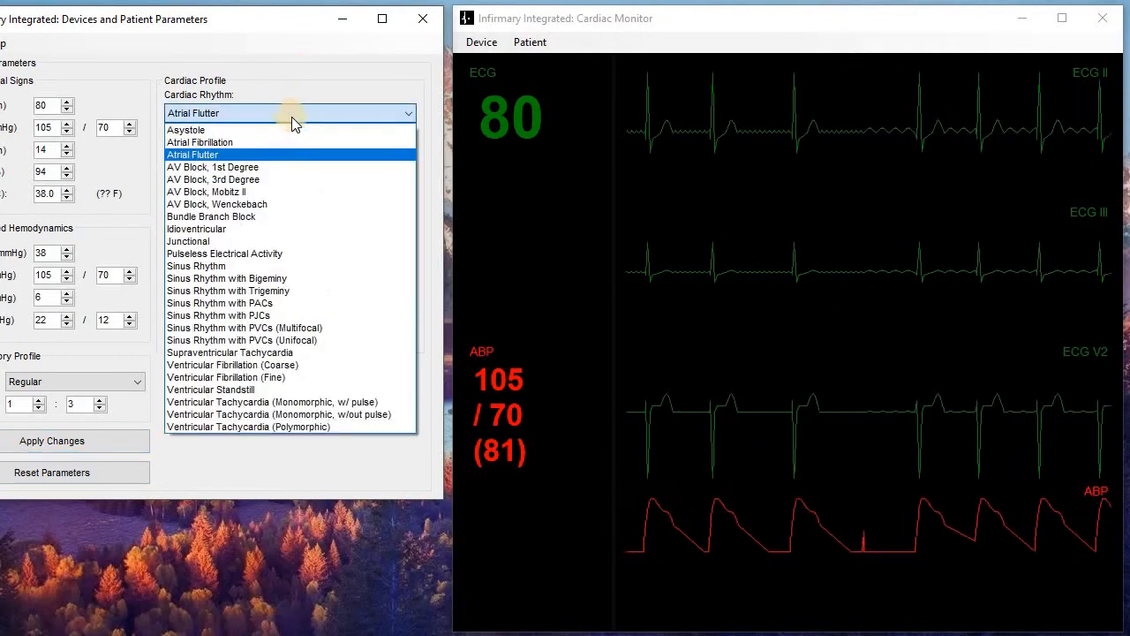
{"action": "left_click", "coordinate": [300, 240]}
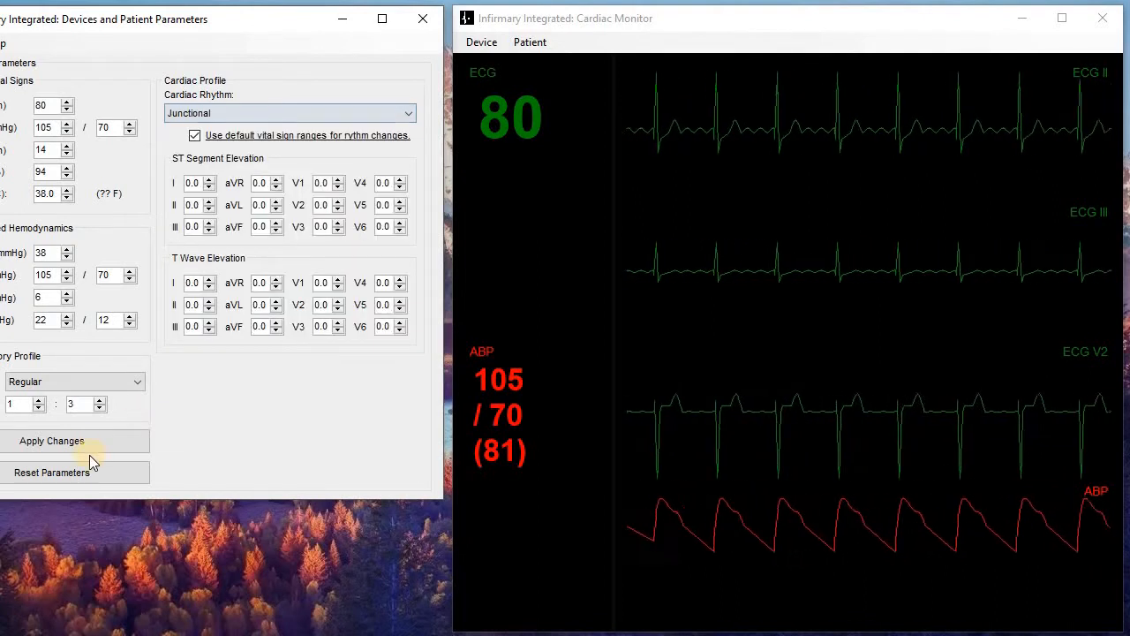
{"action": "left_click", "coordinate": [86, 447]}
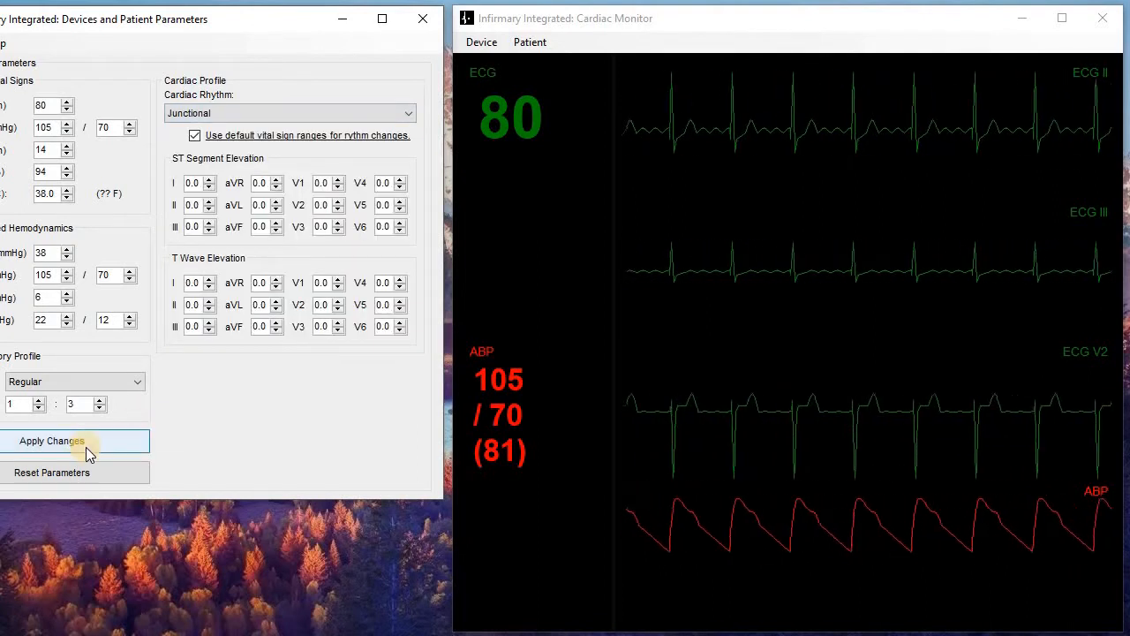
{"action": "left_click", "coordinate": [67, 109]}
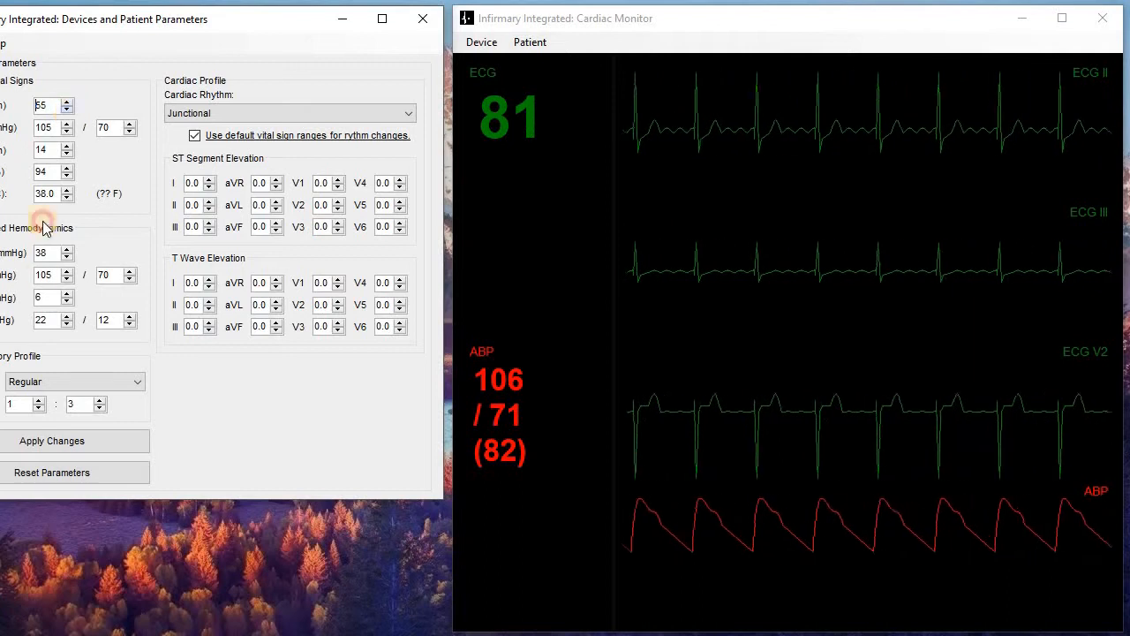
{"action": "left_click", "coordinate": [31, 436]}
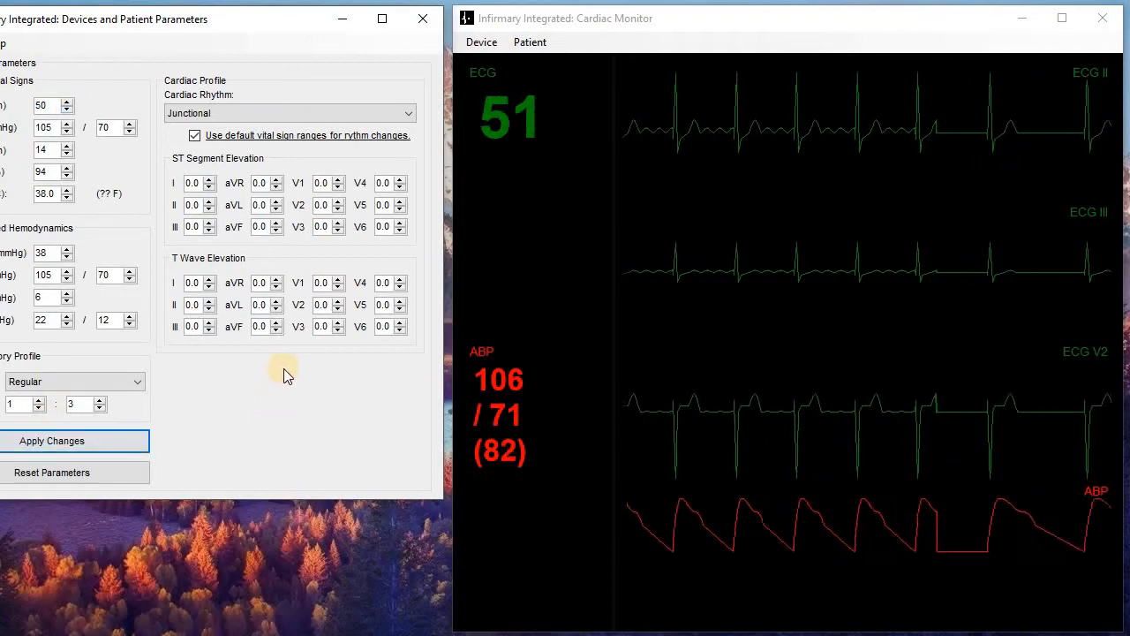
Apply the cardiac rhythm AV Block, Mobitz II to the patient, followed by AV Block, 3rd Degree
{"action": "left_click", "coordinate": [283, 115]}
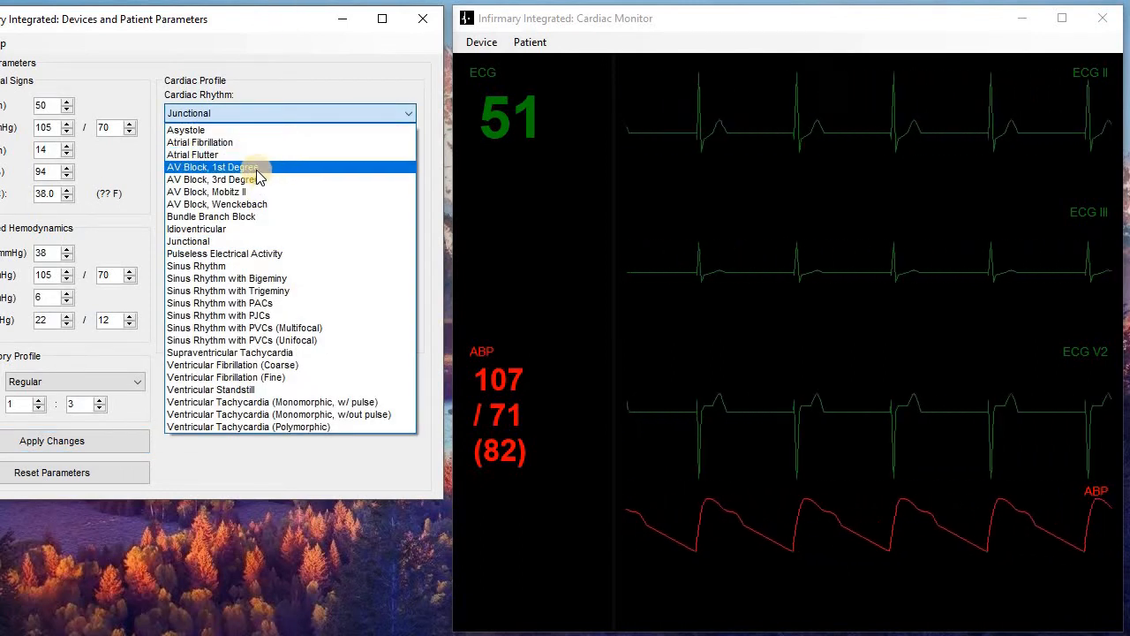
{"action": "left_click", "coordinate": [217, 192]}
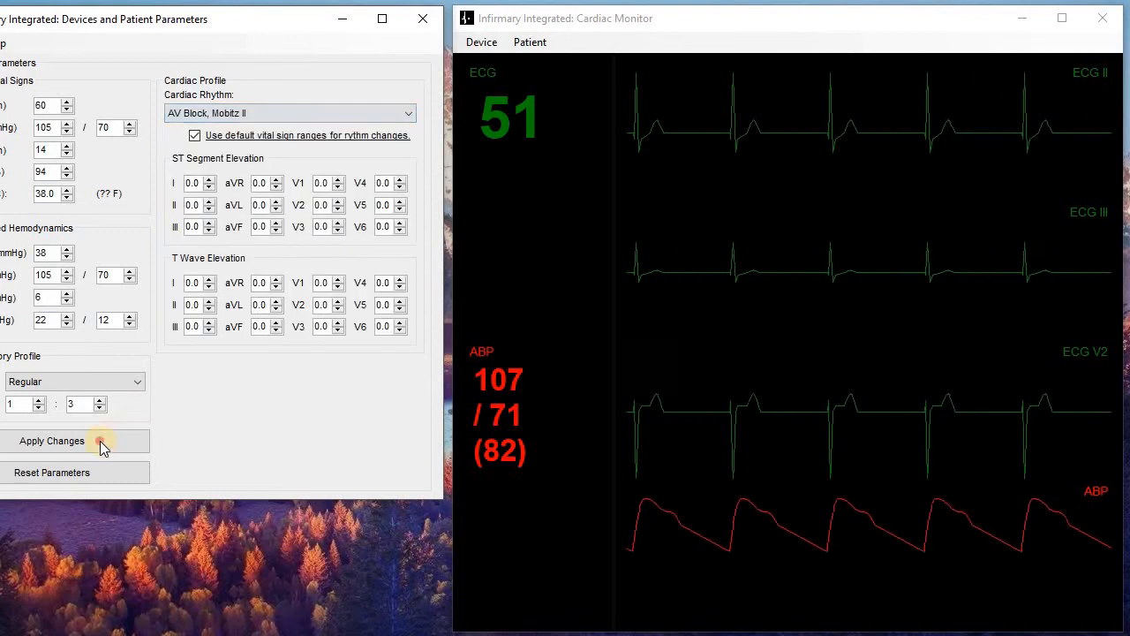
{"action": "left_click", "coordinate": [100, 441]}
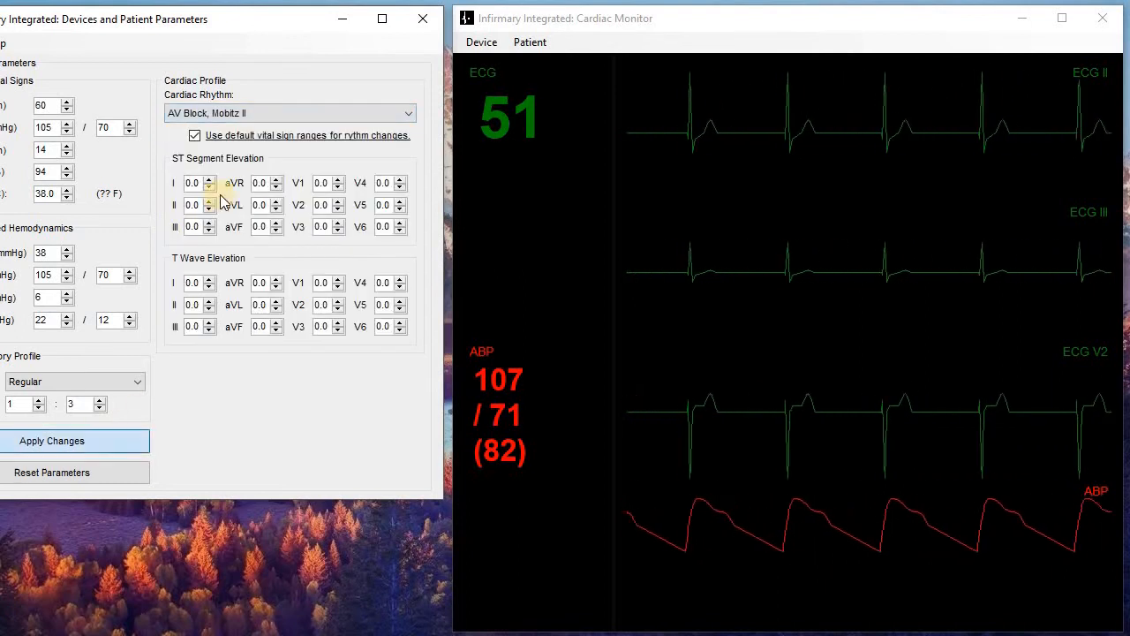
{"action": "left_click", "coordinate": [263, 112]}
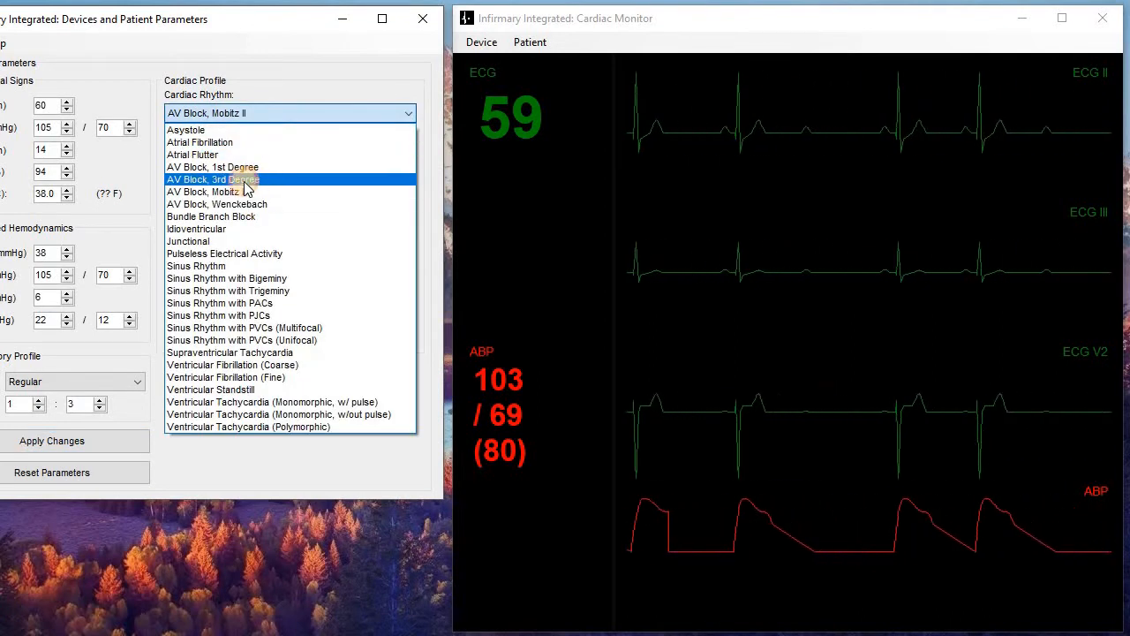
{"action": "left_click", "coordinate": [246, 181]}
{"action": "left_click", "coordinate": [84, 448]}
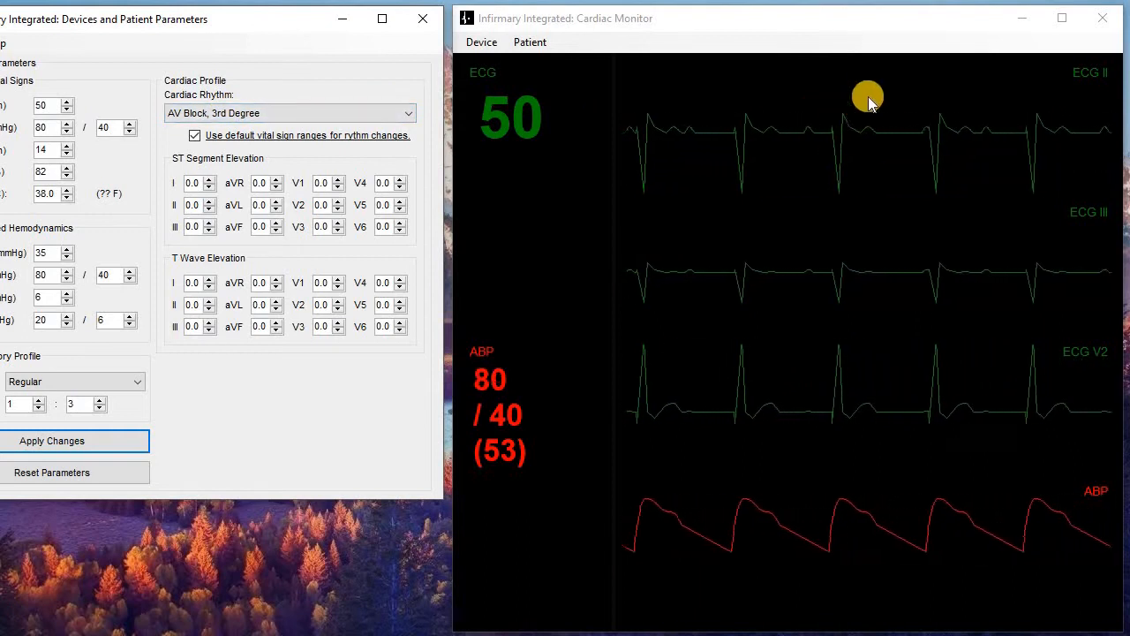
Apply monomorphic Ventricular Tachycardia with a pulse to the patient, followed by the monomorphic variant without a pulse
{"action": "left_click", "coordinate": [240, 113]}
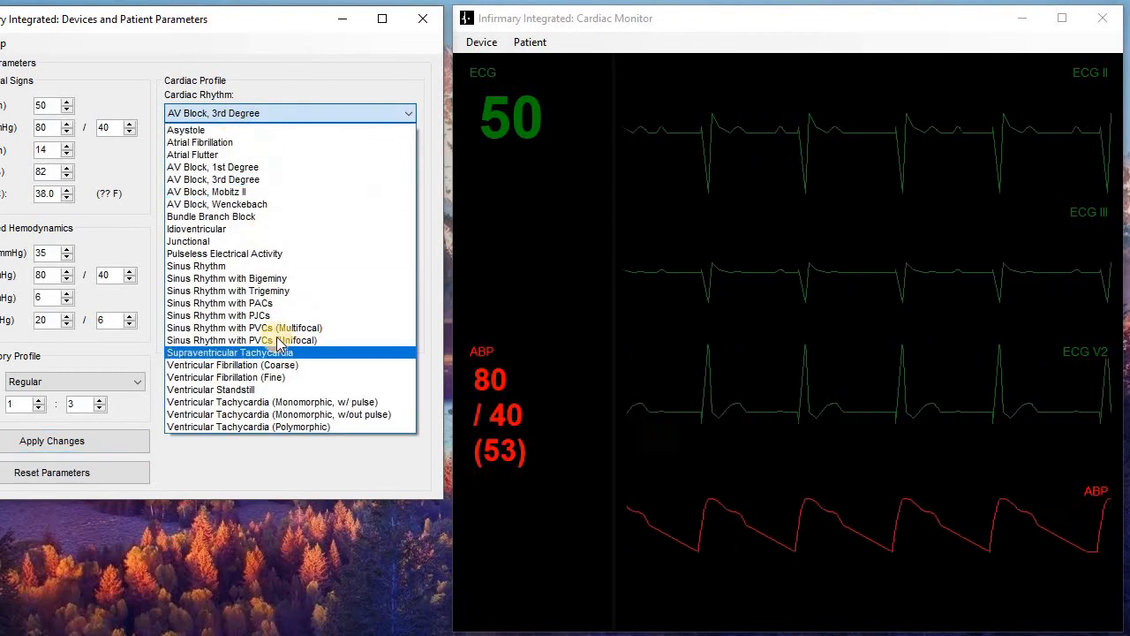
{"action": "left_click", "coordinate": [283, 404]}
{"action": "left_click", "coordinate": [98, 446]}
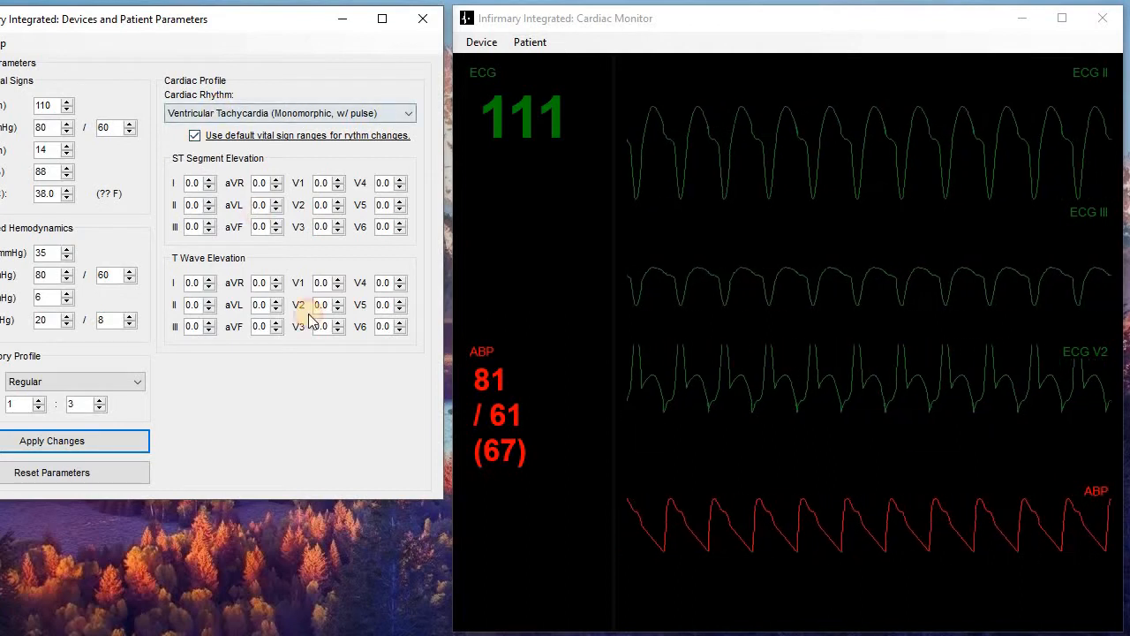
{"action": "left_click", "coordinate": [291, 113]}
{"action": "left_click", "coordinate": [287, 404]}
{"action": "left_click", "coordinate": [96, 439]}
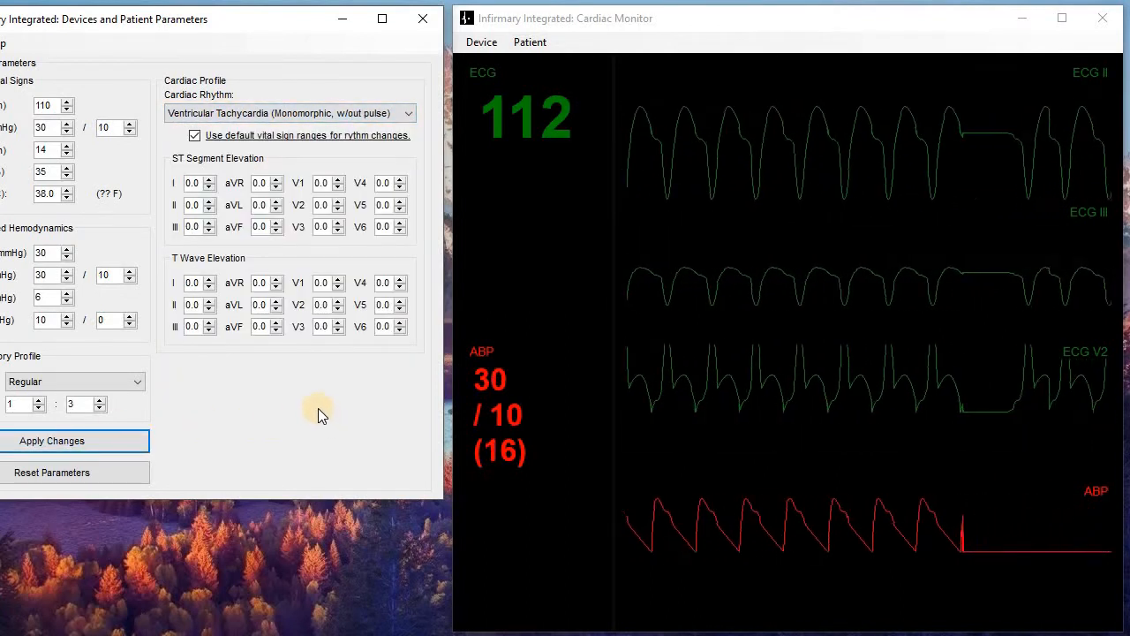
Change the patient's cardiac rhythm to Ventricular Tachycardia (Polymorphic) and apply it
{"action": "left_click", "coordinate": [298, 112]}
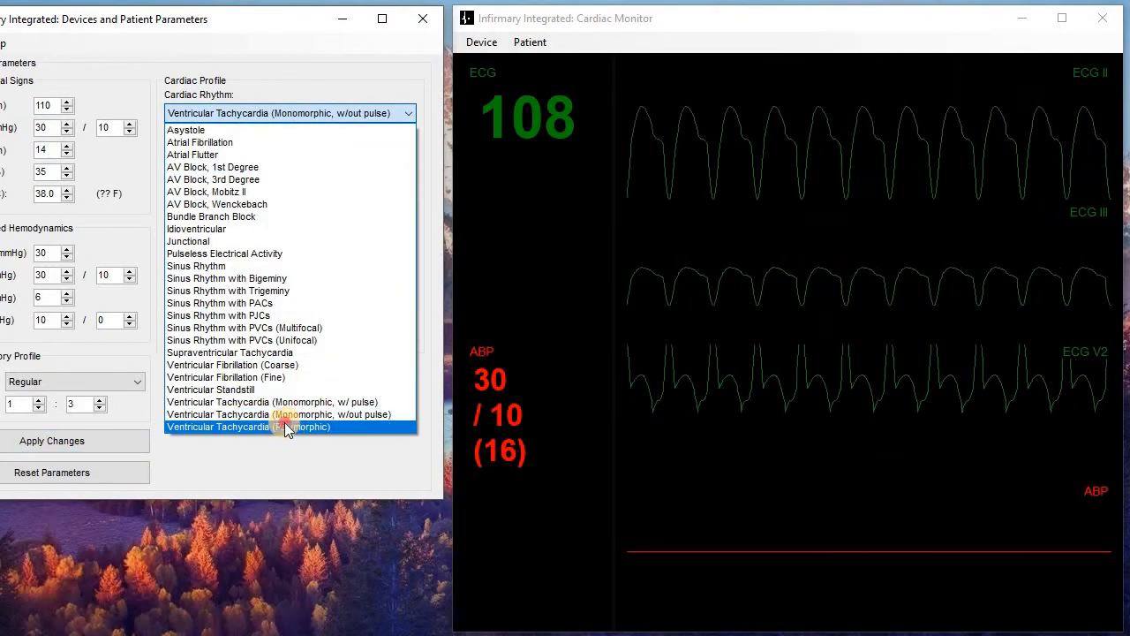
{"action": "left_click", "coordinate": [285, 426]}
{"action": "left_click", "coordinate": [128, 436]}
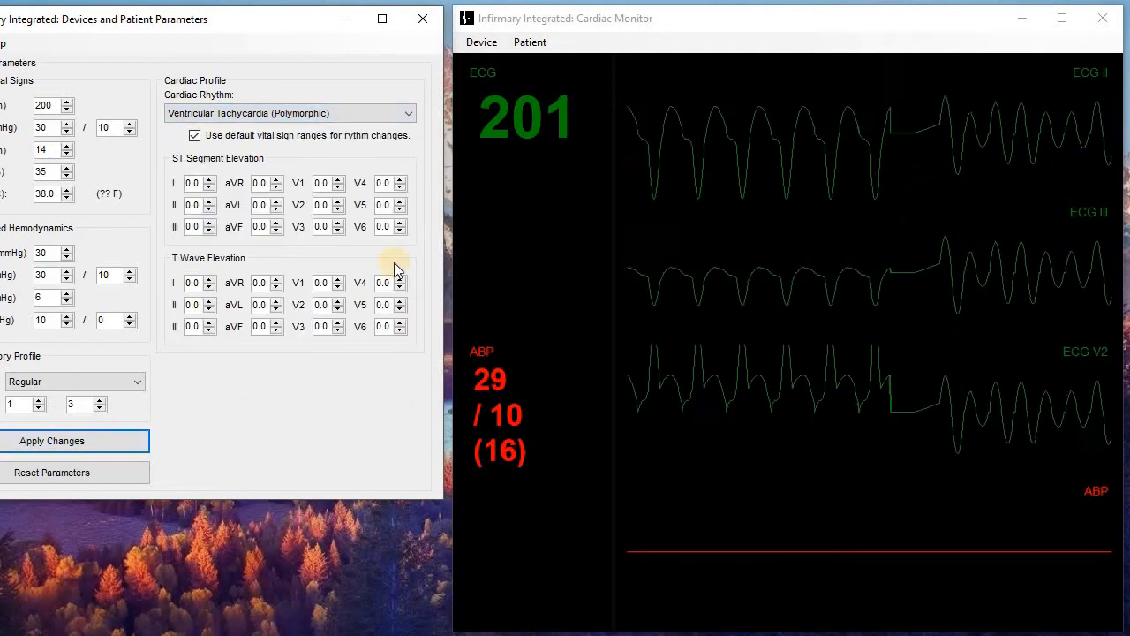
Apply the cardiac rhythm Ventricular Fibrillation (Coarse) to the patient, followed by Ventricular Fibrillation (Fine)
{"action": "left_click", "coordinate": [344, 115]}
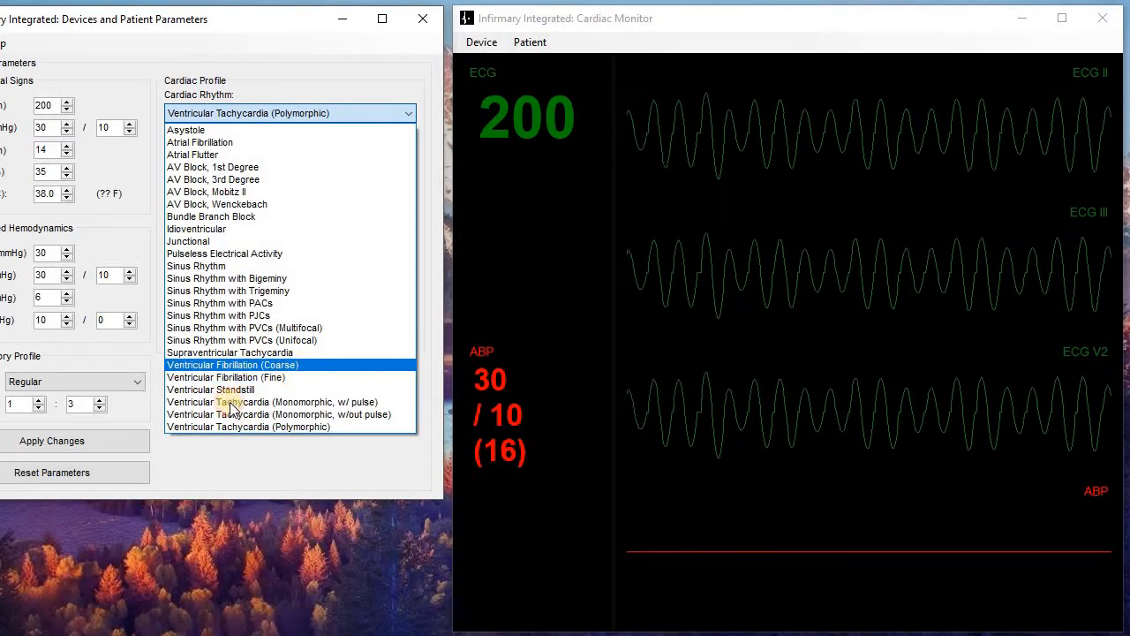
{"action": "left_click", "coordinate": [293, 365]}
{"action": "left_click", "coordinate": [54, 432]}
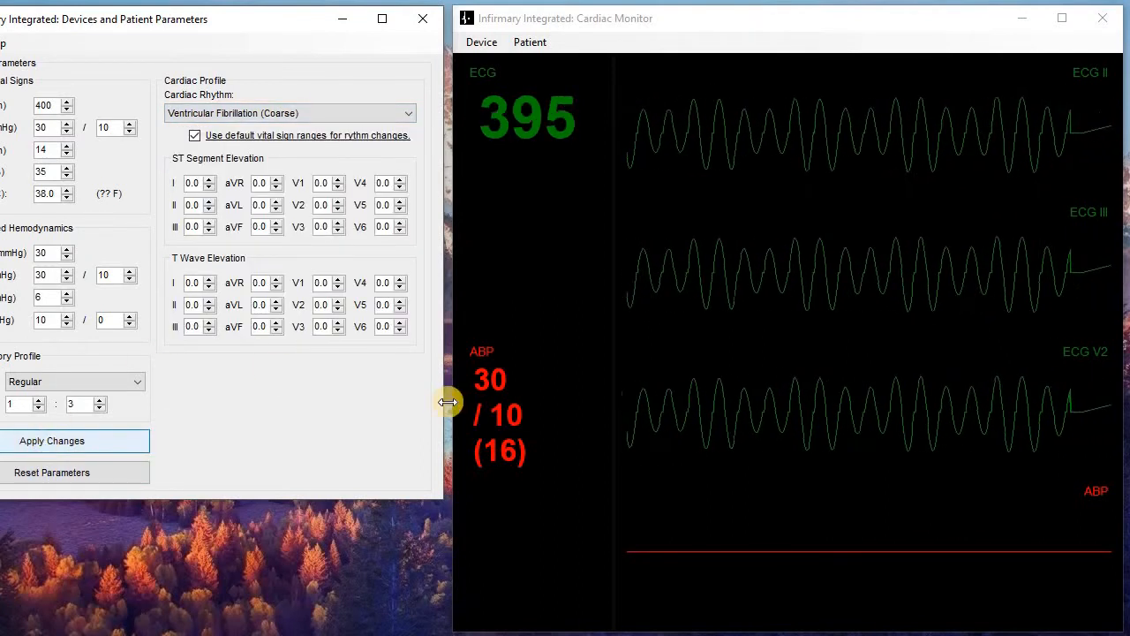
{"action": "left_click", "coordinate": [298, 108]}
{"action": "left_click", "coordinate": [308, 377]}
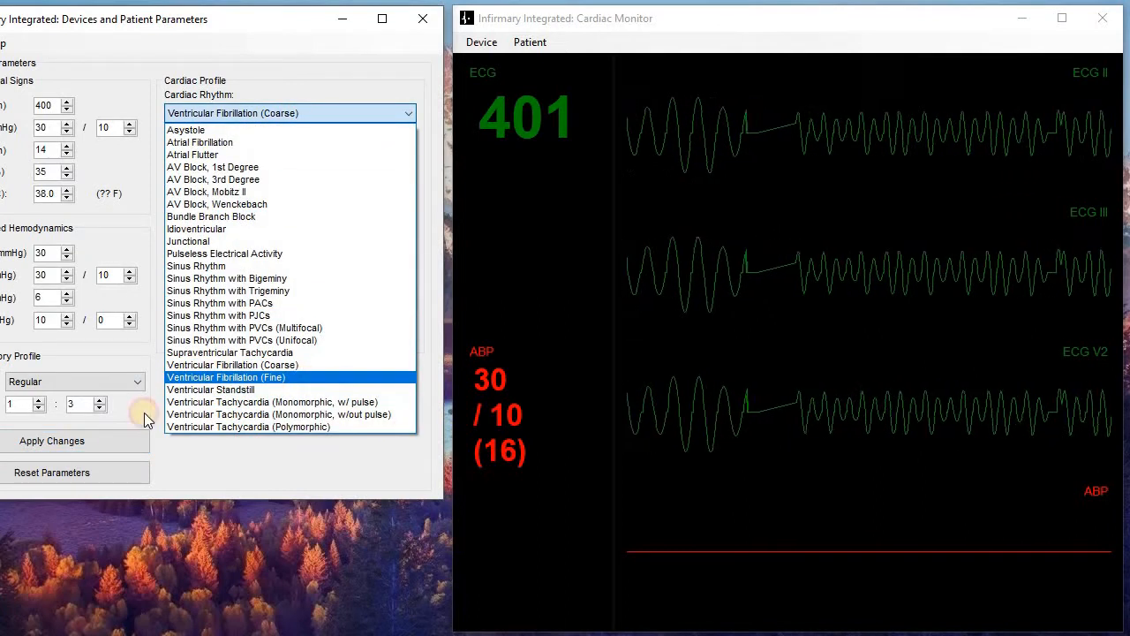
{"action": "left_click", "coordinate": [84, 440]}
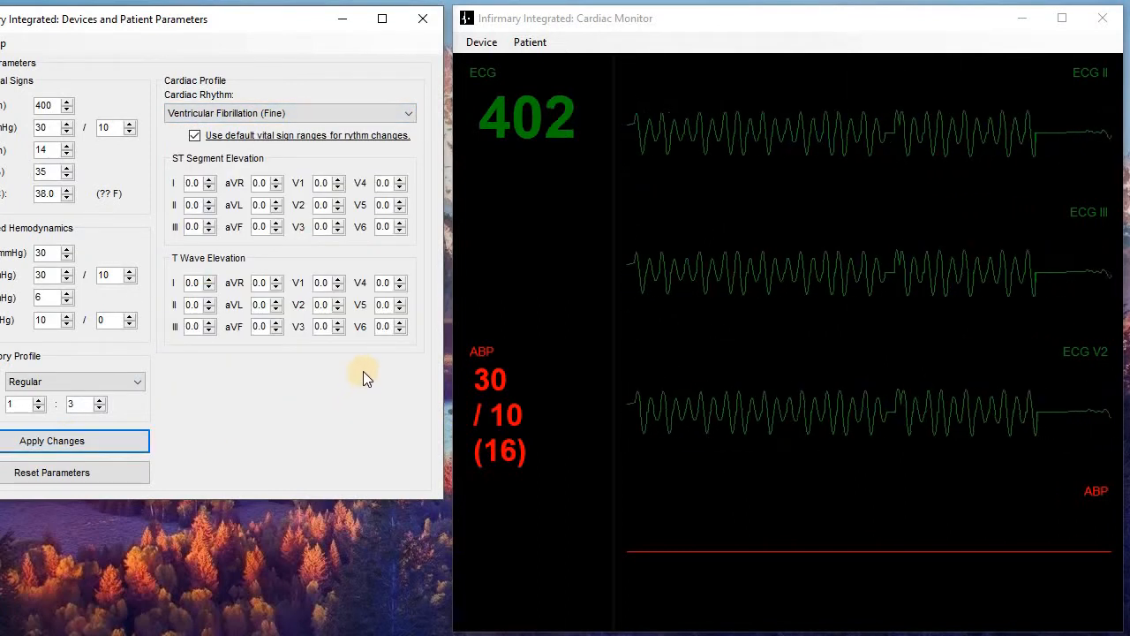
Apply the cardiac rhythm Ventricular Standstill to the patient, followed by Asystole
{"action": "left_click", "coordinate": [311, 113]}
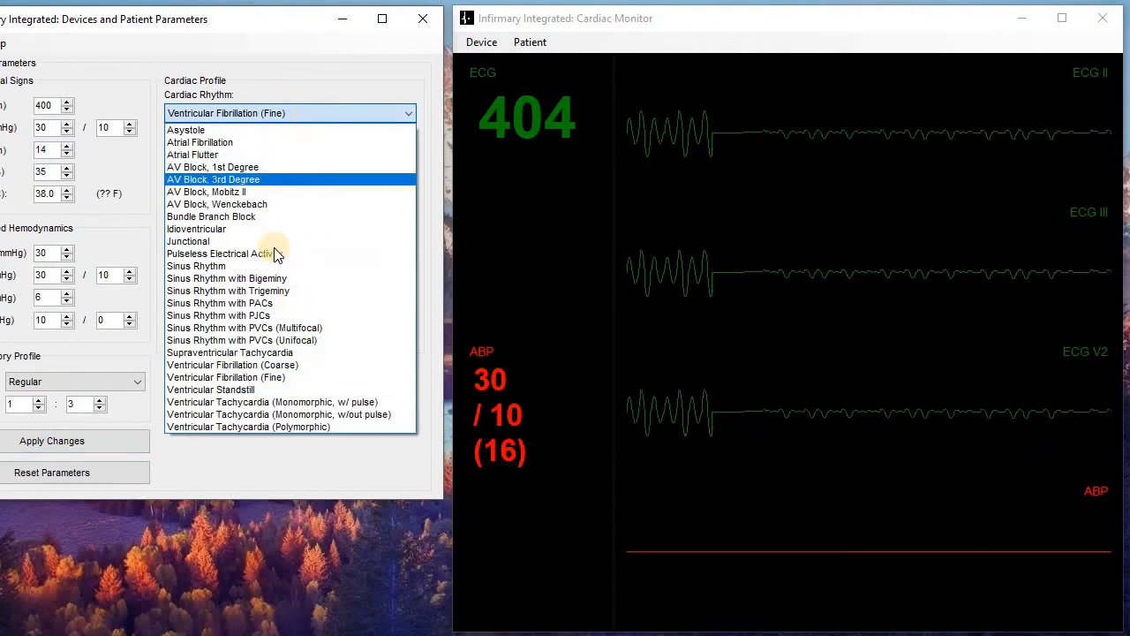
{"action": "left_click", "coordinate": [226, 390]}
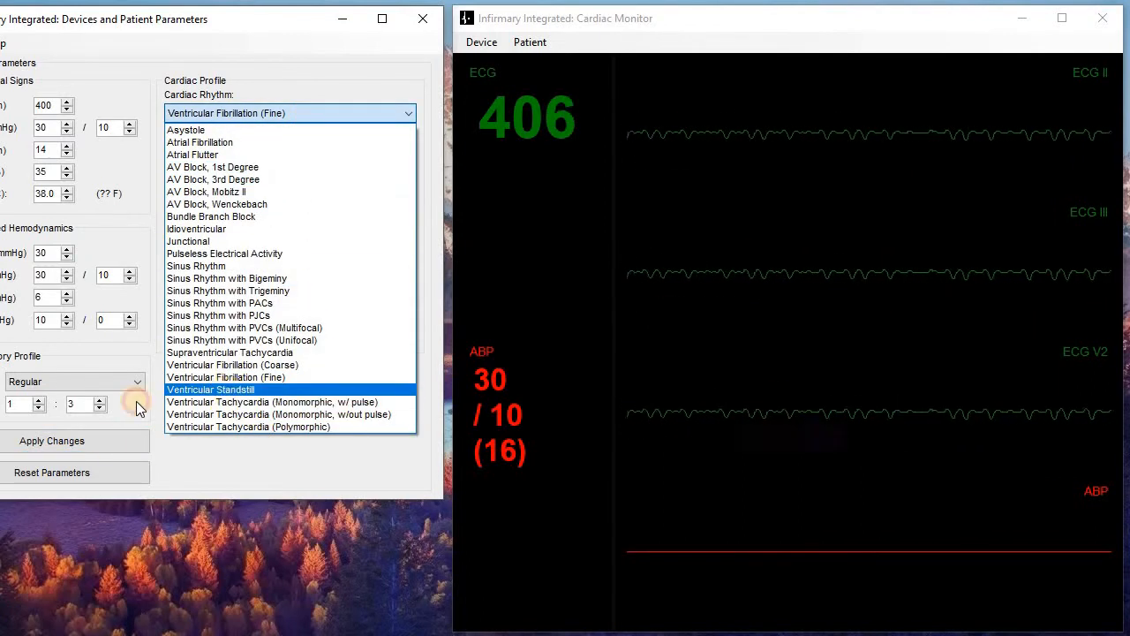
{"action": "left_click", "coordinate": [106, 444]}
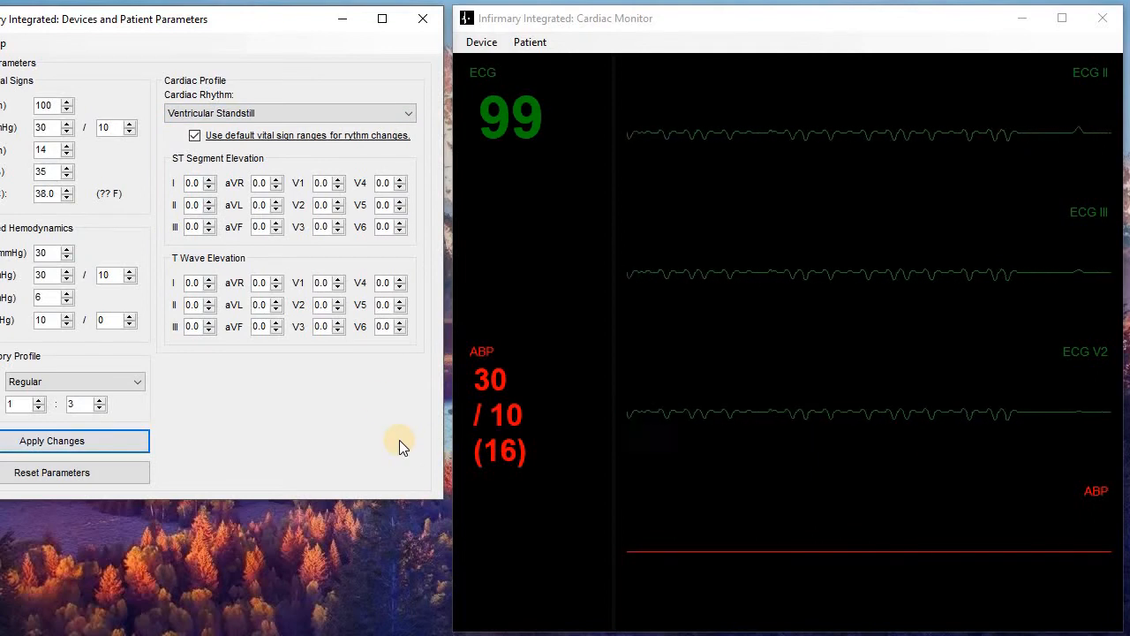
{"action": "left_click", "coordinate": [335, 114]}
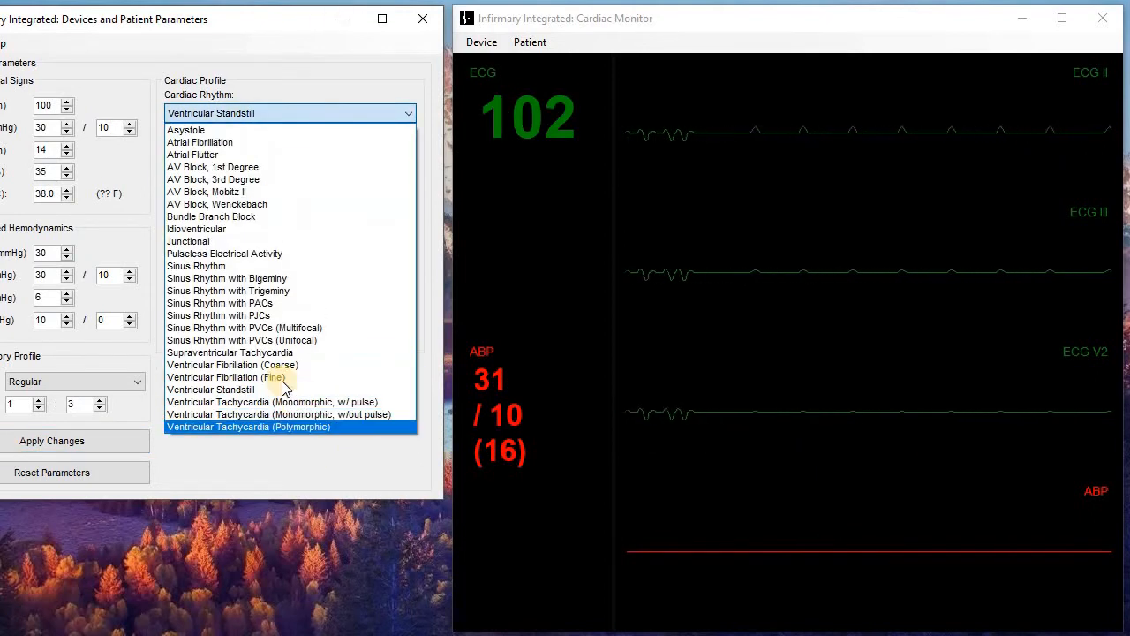
{"action": "left_click", "coordinate": [187, 130]}
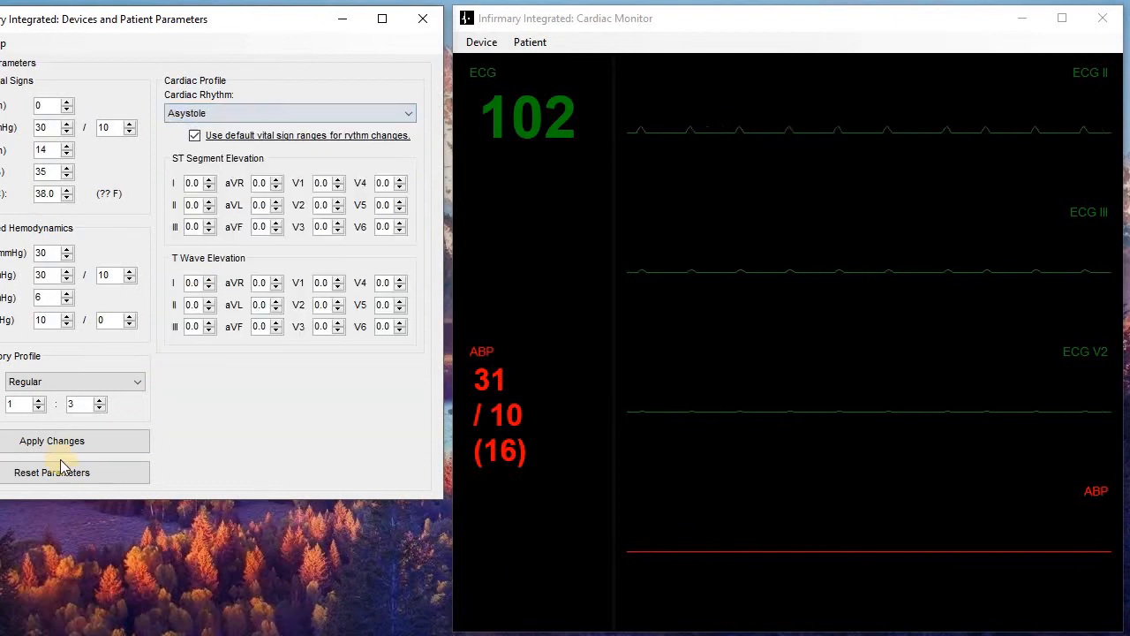
{"action": "left_click", "coordinate": [51, 441]}
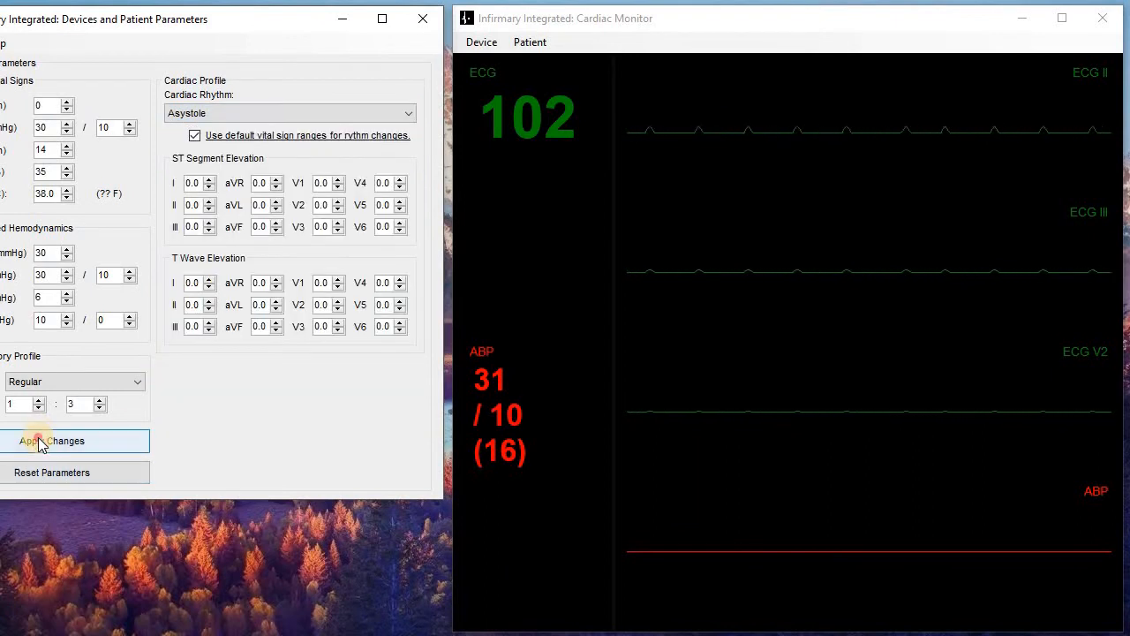
Change the patient's cardiac rhythm to Idioventricular with a heart rate of 5 and apply it
{"action": "left_click", "coordinate": [324, 115]}
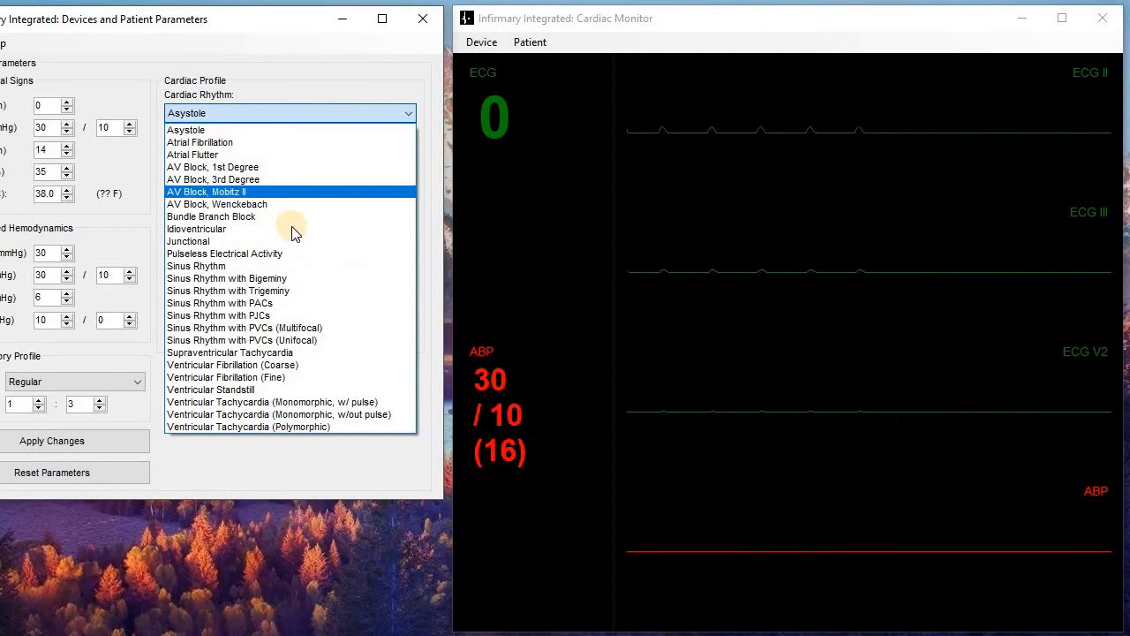
{"action": "left_click", "coordinate": [104, 432]}
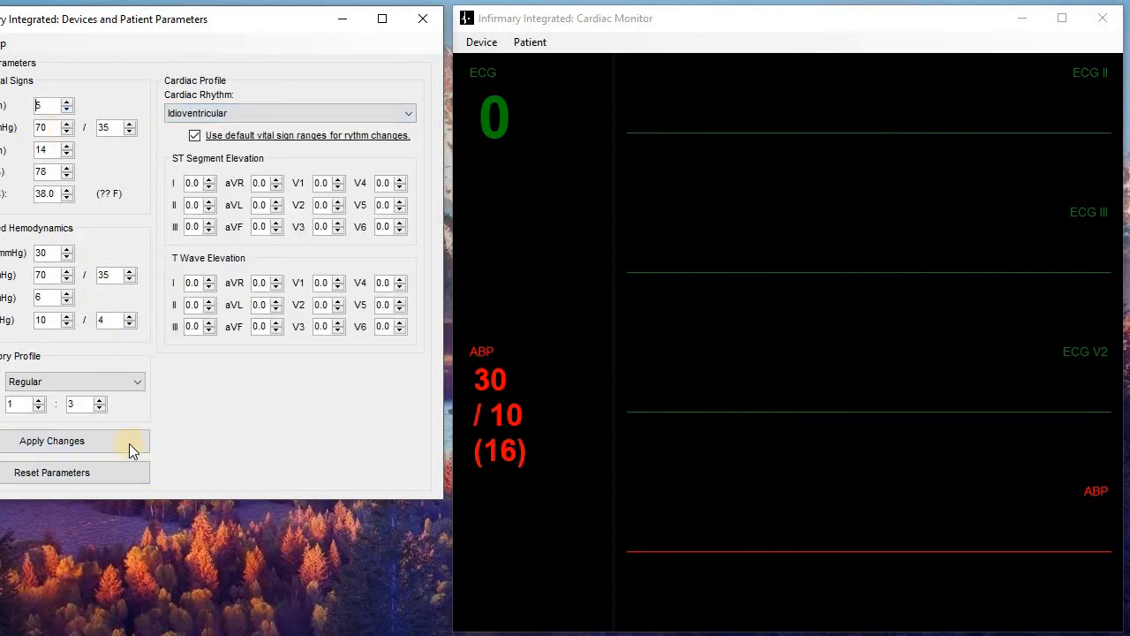
{"action": "left_click", "coordinate": [105, 431]}
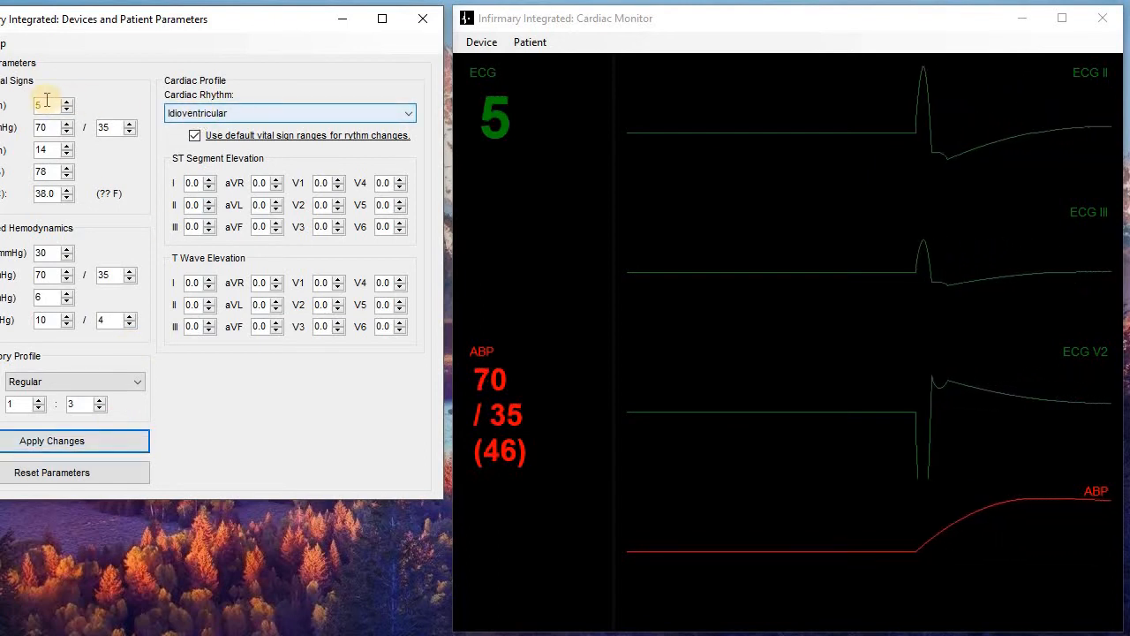
Change the patient's cardiac rhythm to Pulseless Electrical Activity and apply it
{"action": "left_click", "coordinate": [341, 113]}
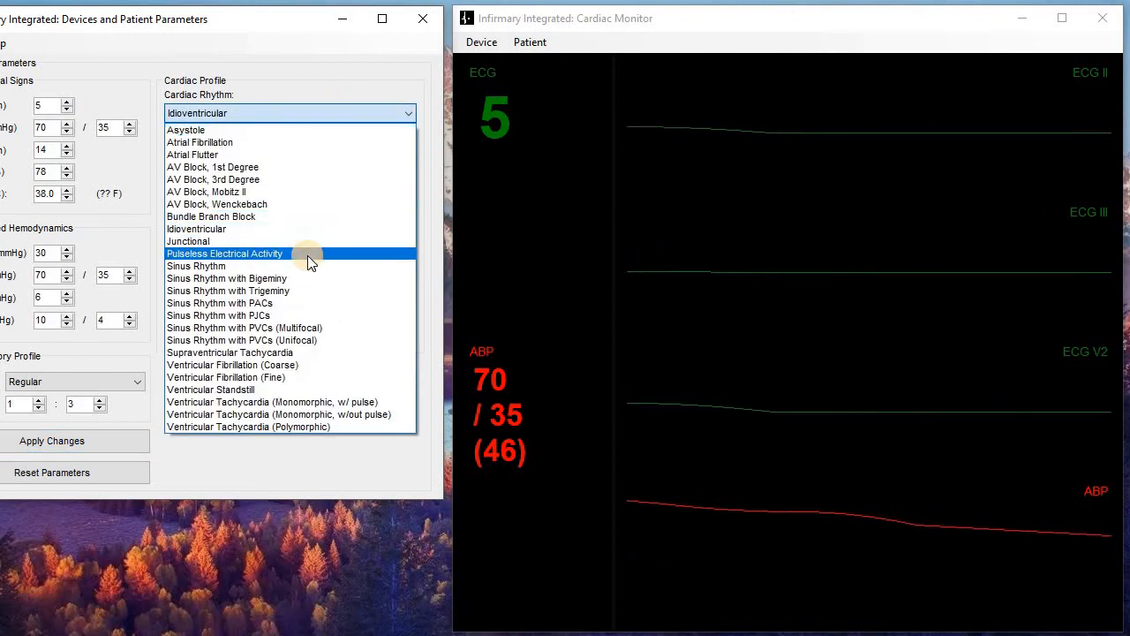
{"action": "left_click", "coordinate": [307, 255]}
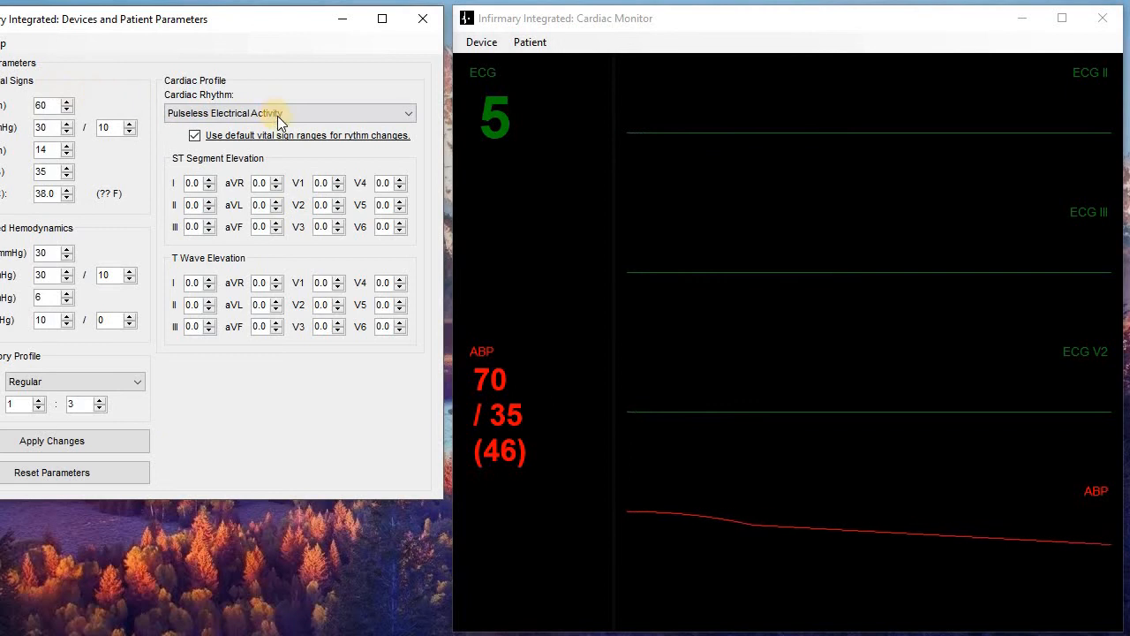
{"action": "left_click", "coordinate": [53, 443]}
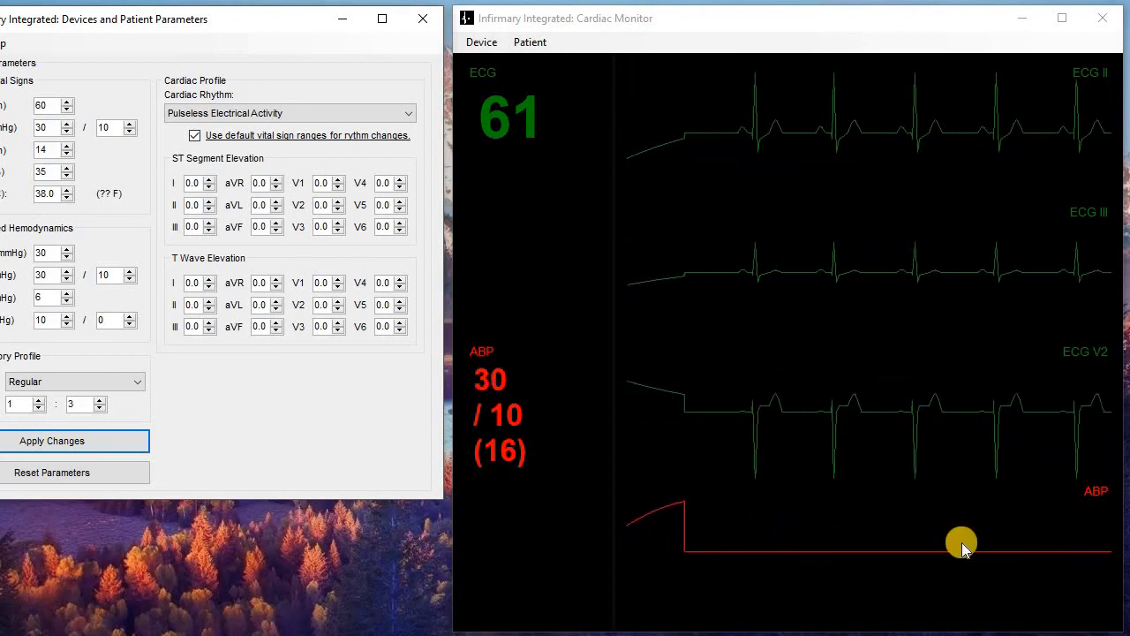
{"action": "left_click", "coordinate": [309, 110]}
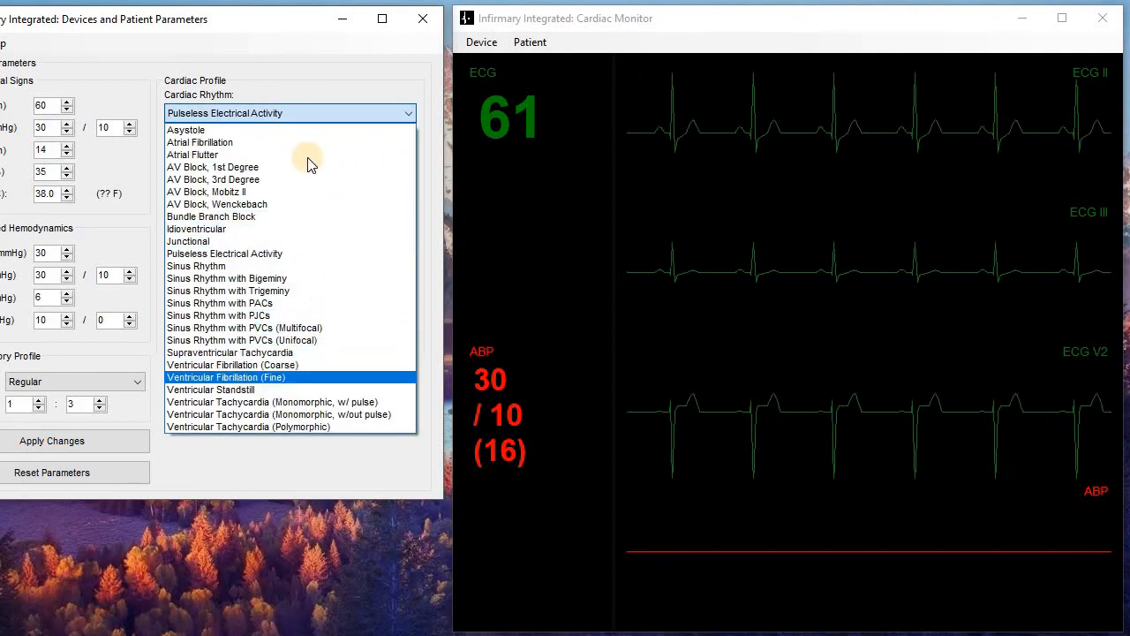
{"action": "left_click", "coordinate": [178, 481]}
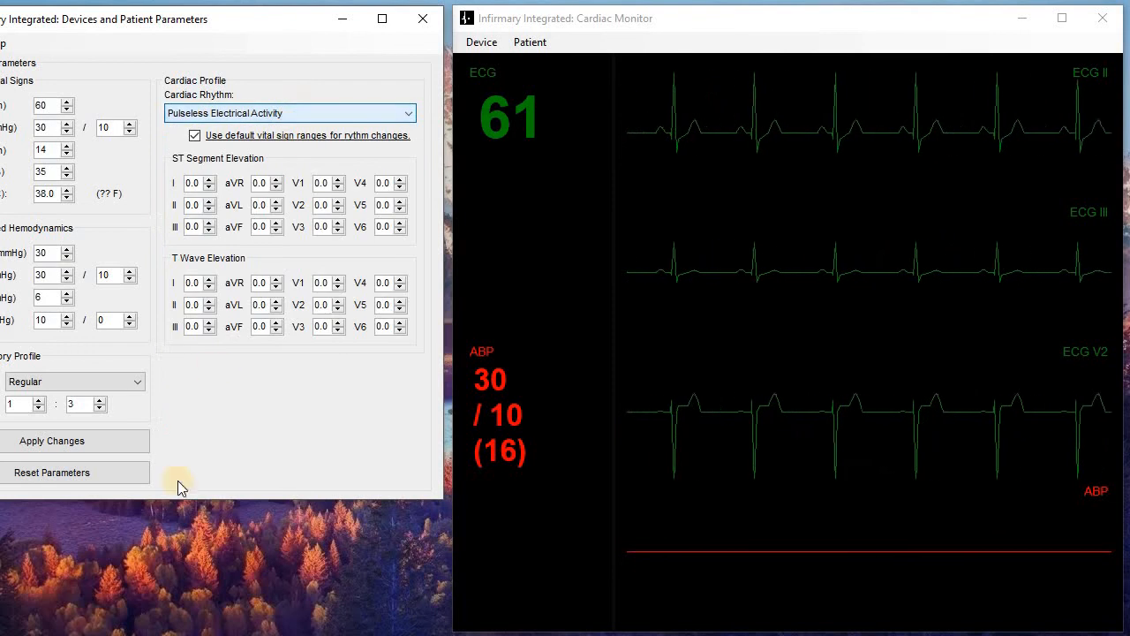